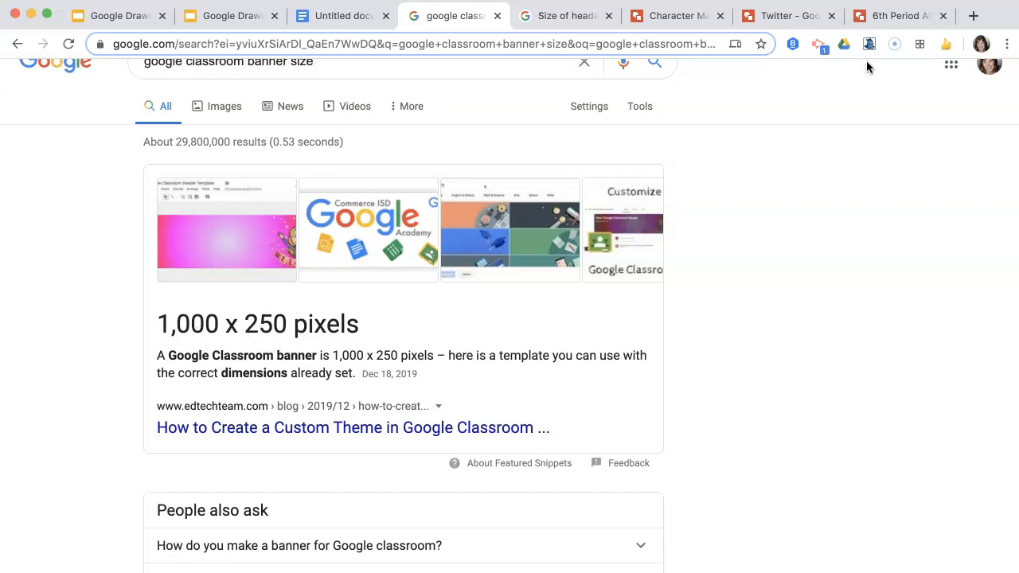
Step: Create a new blank Google Drawings file in a new browser tab
left_click(973, 16)
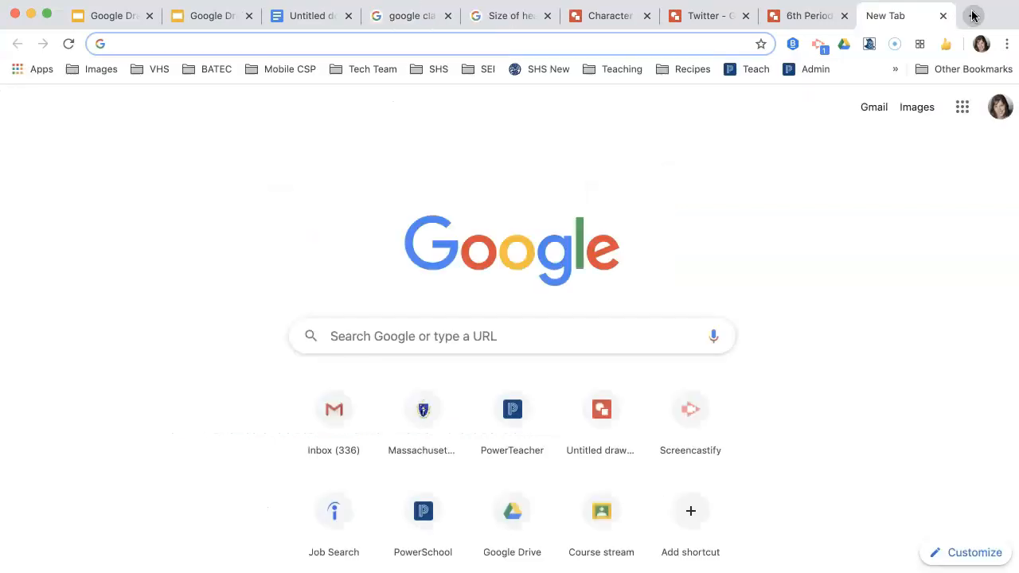
type("dr")
key("Return")
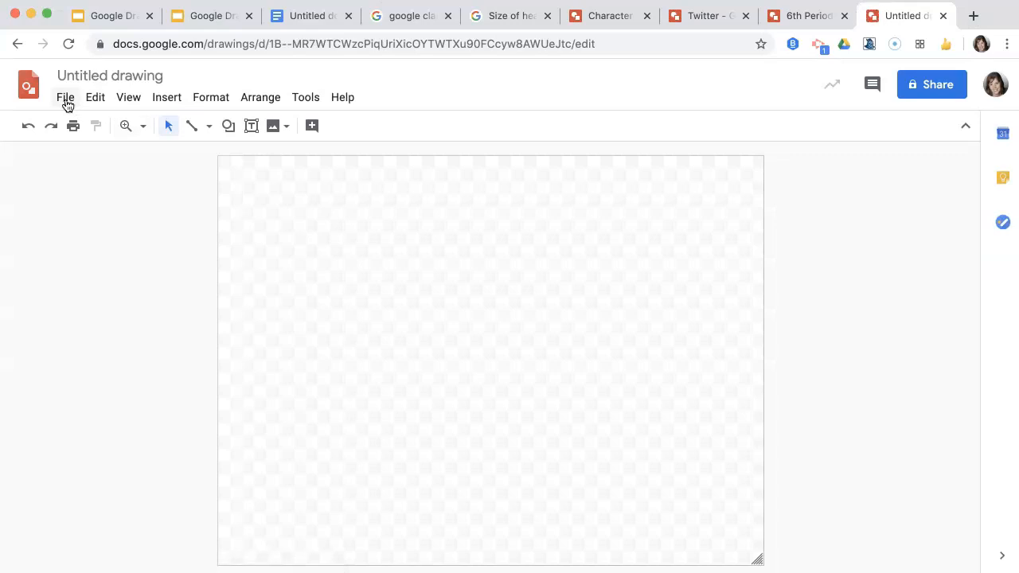
Step: Set the drawing's page setup to a custom size measured in pixels, with a width of 1000
left_click(67, 100)
scroll(128, 454, "down", 2)
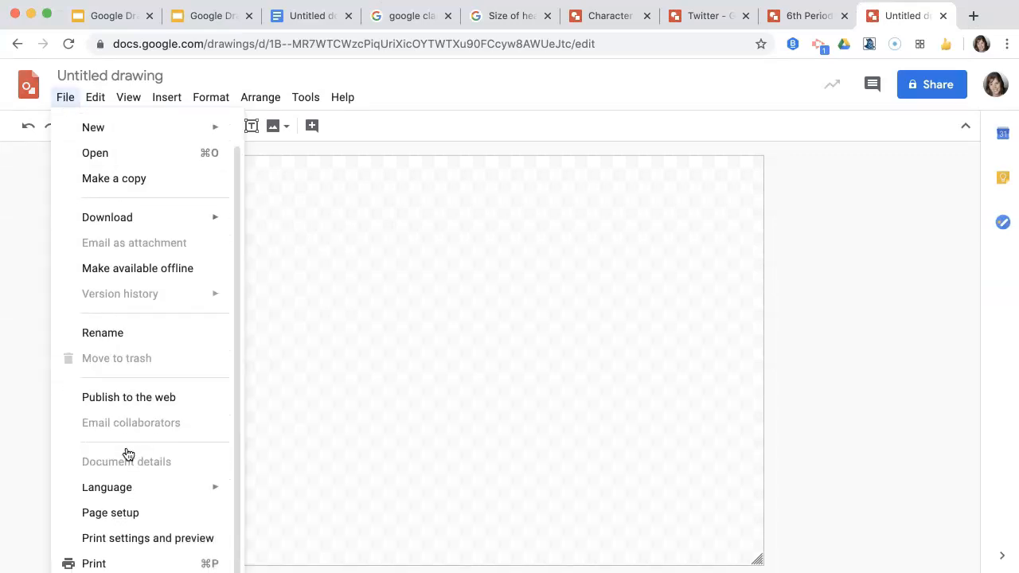
left_click(123, 516)
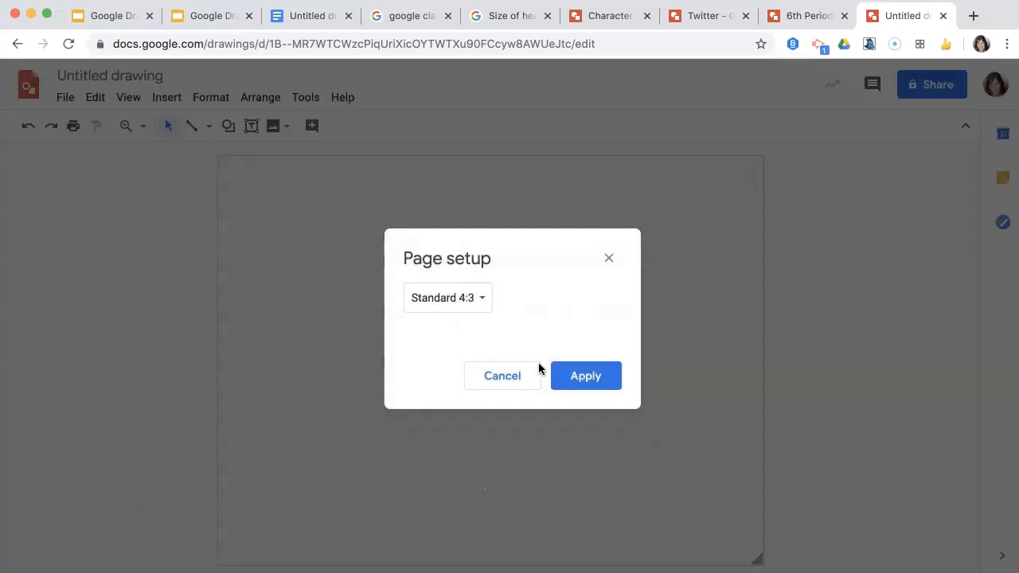
left_click(473, 297)
left_click(473, 385)
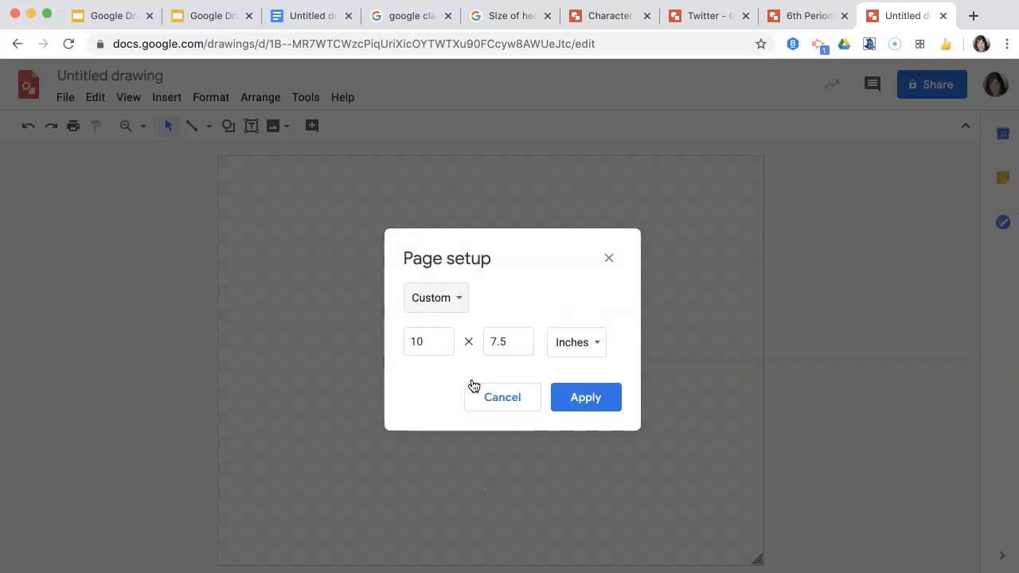
left_click(575, 347)
left_click(583, 418)
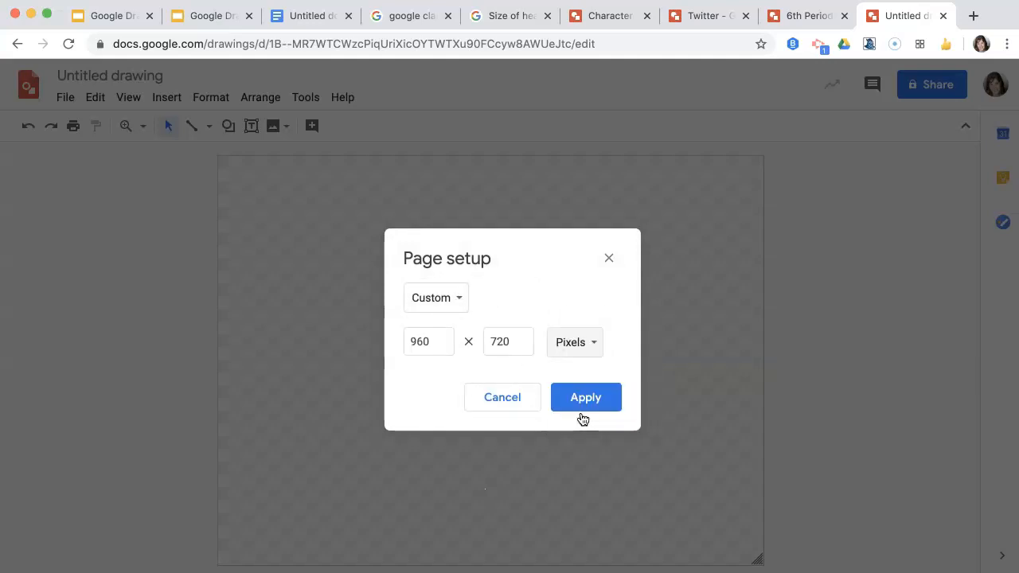
left_click(437, 338)
double_click(438, 336)
type("1")
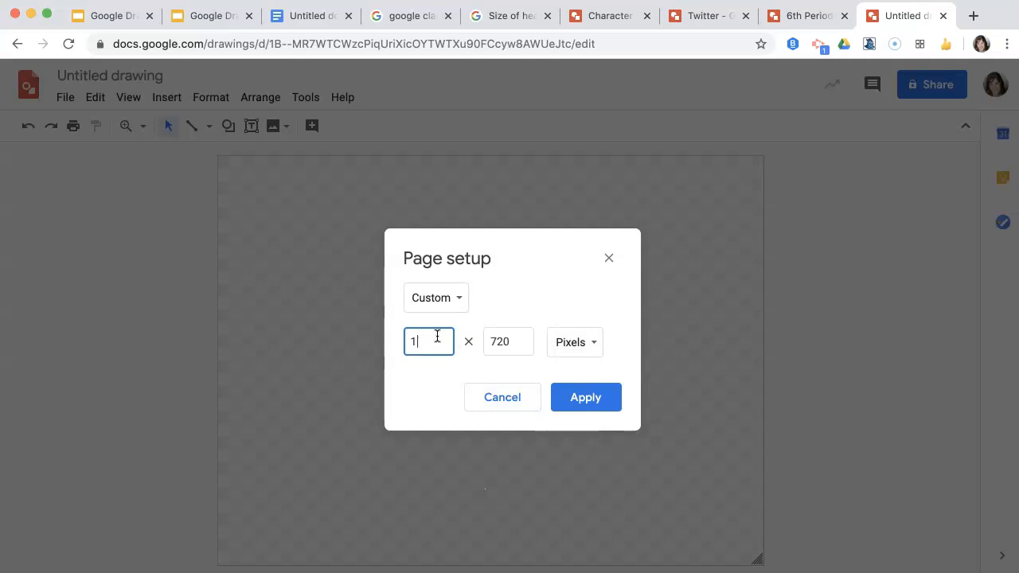
type("000")
Step: Check the recommended Google Classroom banner size in the search results, then set the page height to 250 pixels and apply it
left_click(503, 342)
left_click(414, 16)
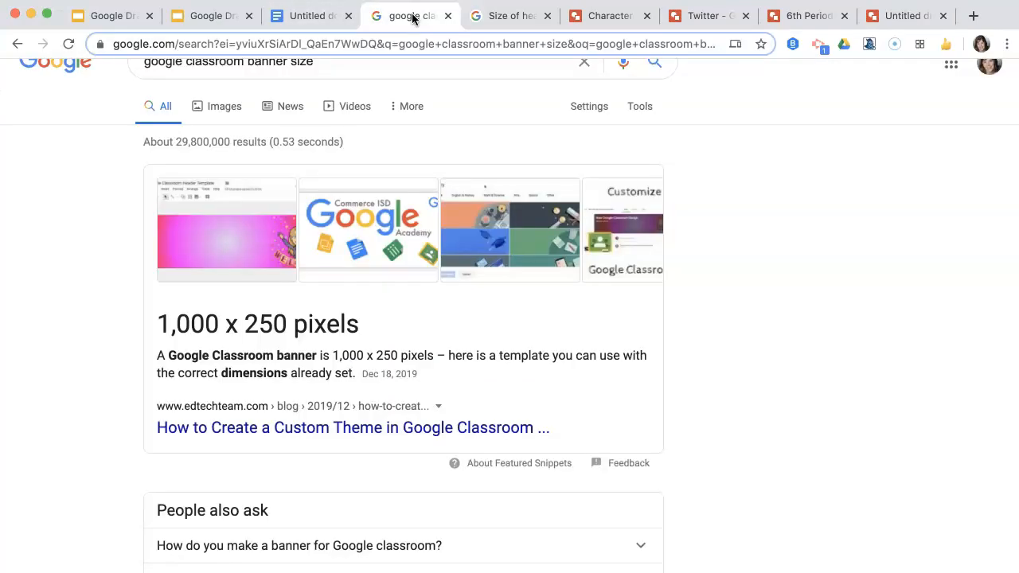
left_click(898, 16)
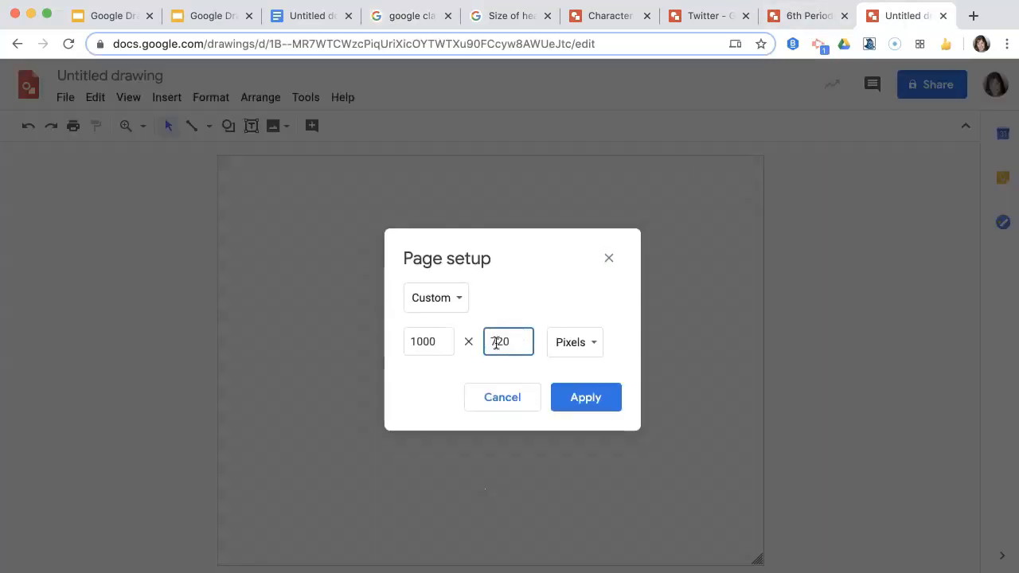
left_click_drag(495, 342, 519, 342)
type("7")
type("50")
left_click(597, 412)
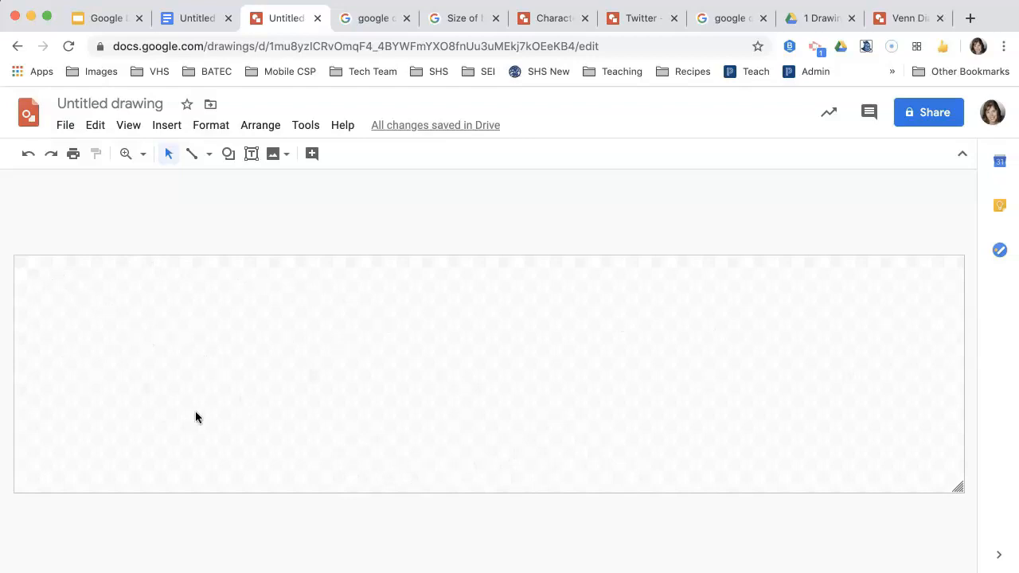
Step: Search the web for "calculator" images from within the drawing and refine the search to "calculator png"
left_click(287, 154)
left_click(317, 212)
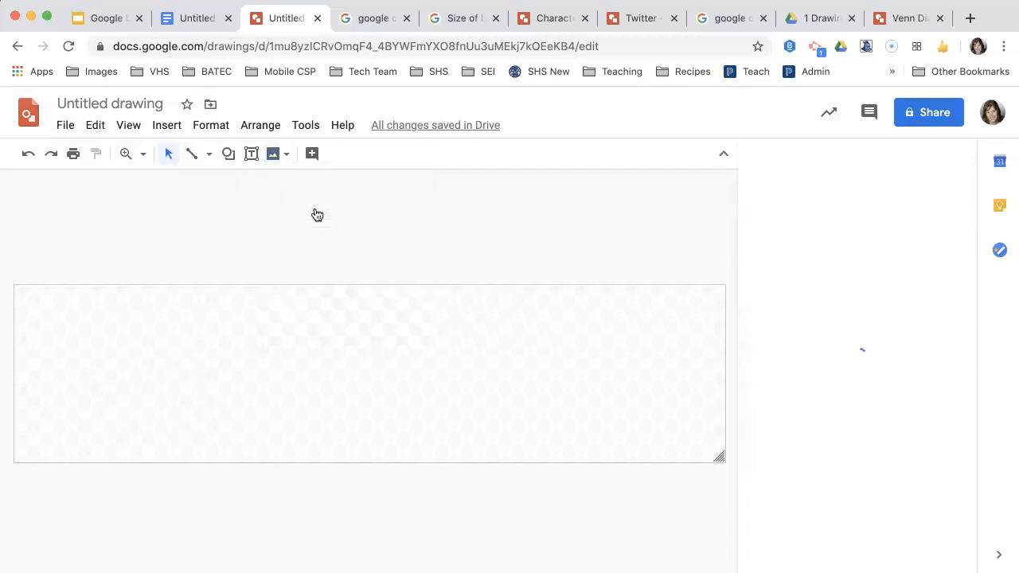
type("ca")
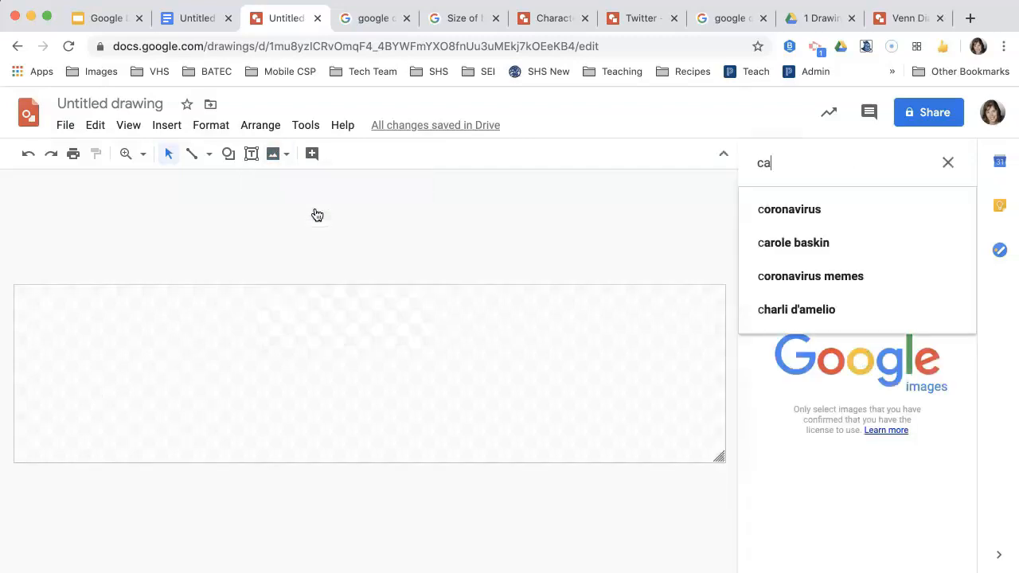
type("lculator")
key("Return")
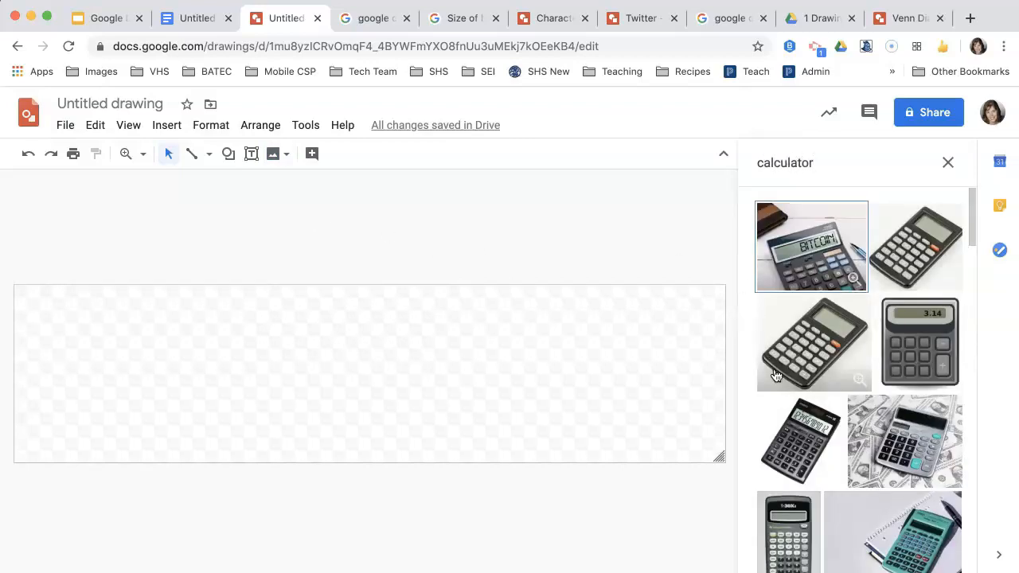
left_click(828, 167)
type("png")
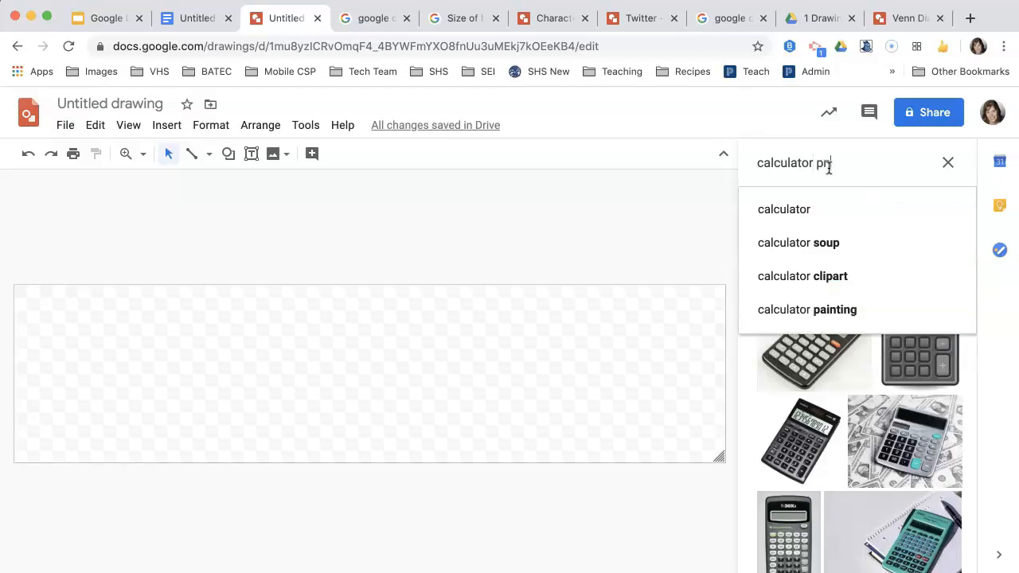
key("Return")
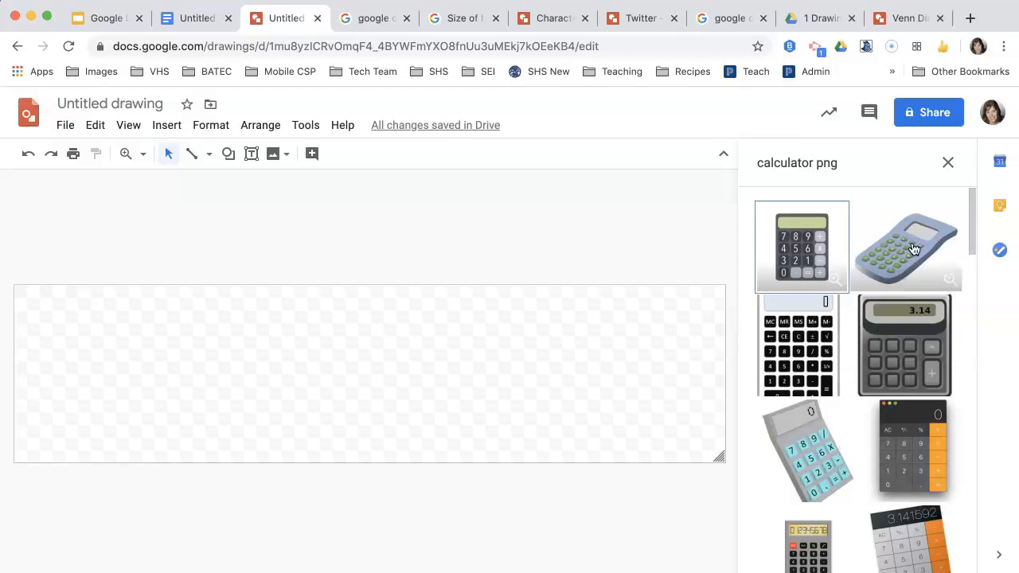
Step: Insert the blue calculator with green keys and move it just right of the banner's centre
left_click_drag(899, 254, 537, 335)
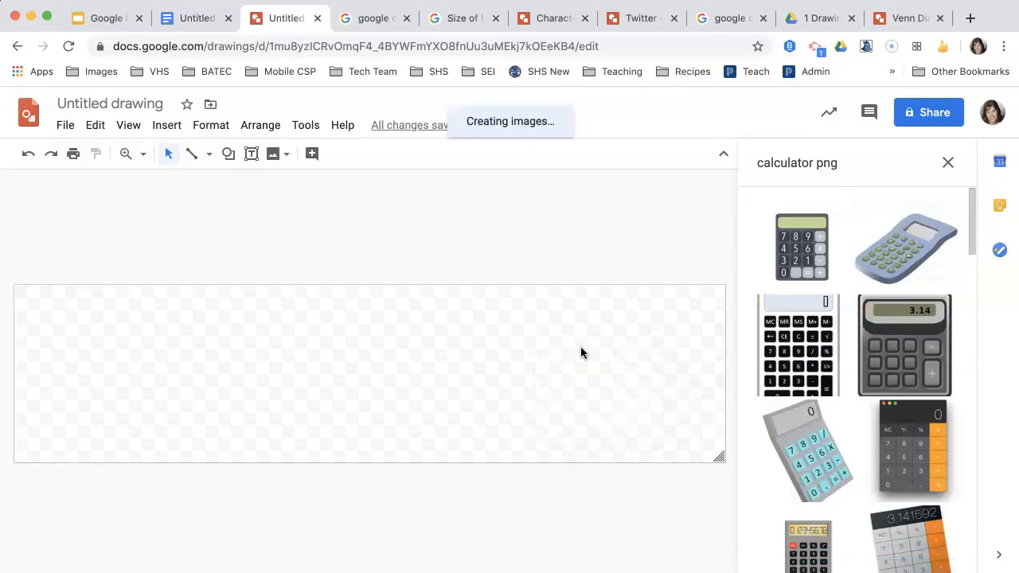
left_click_drag(153, 390, 469, 372)
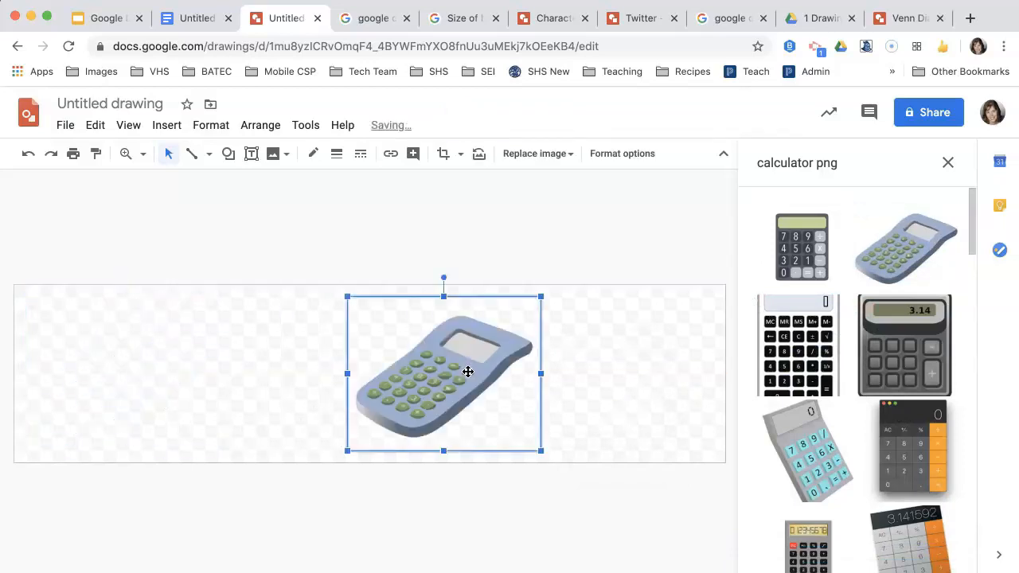
left_click(604, 372)
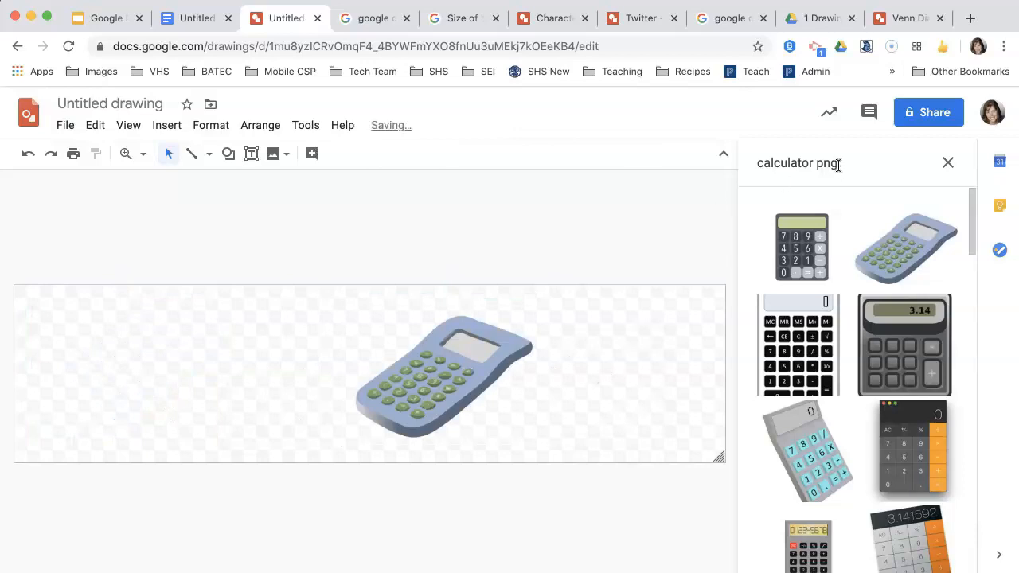
Step: Search the web images for "ruler" and refine the search to "ruler png"
left_click_drag(838, 164, 735, 164)
type("ruler")
key("Return")
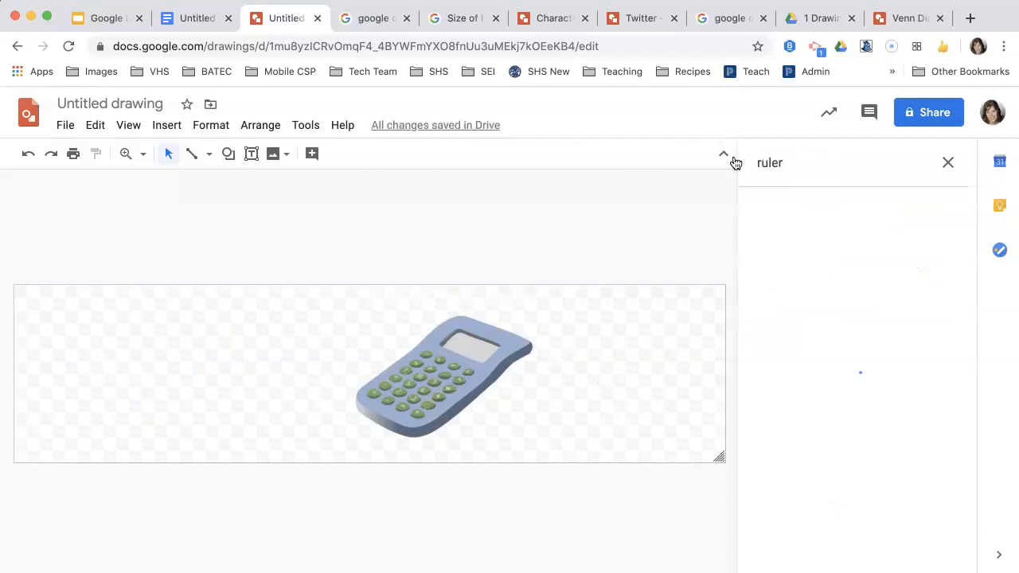
left_click(865, 168)
type("png")
key("Return")
Step: Insert the steel ruler, place it across the calculator, and rotate it counterclockwise so its far end tilts upward
left_click_drag(886, 356, 462, 339)
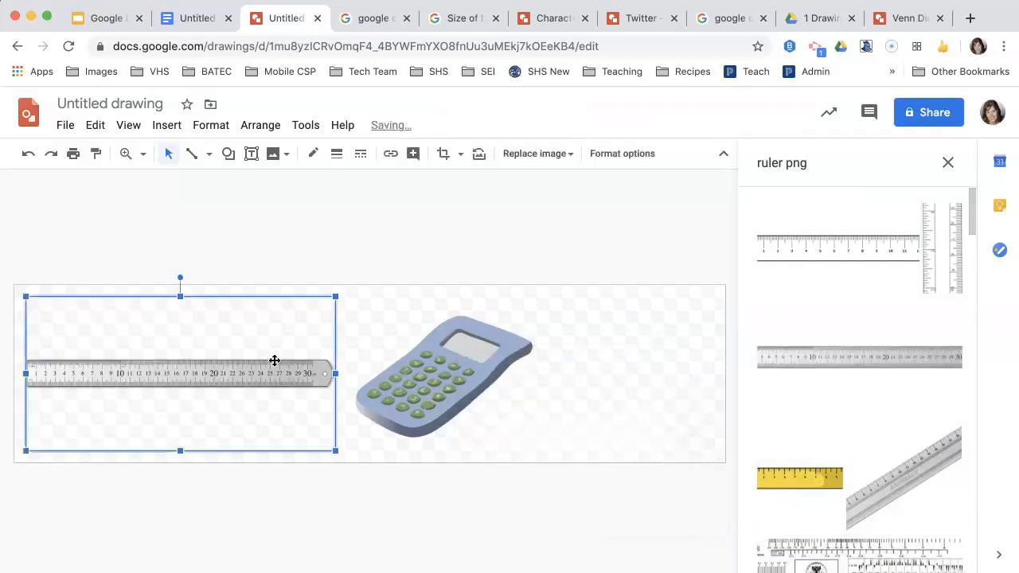
left_click_drag(240, 366, 573, 359)
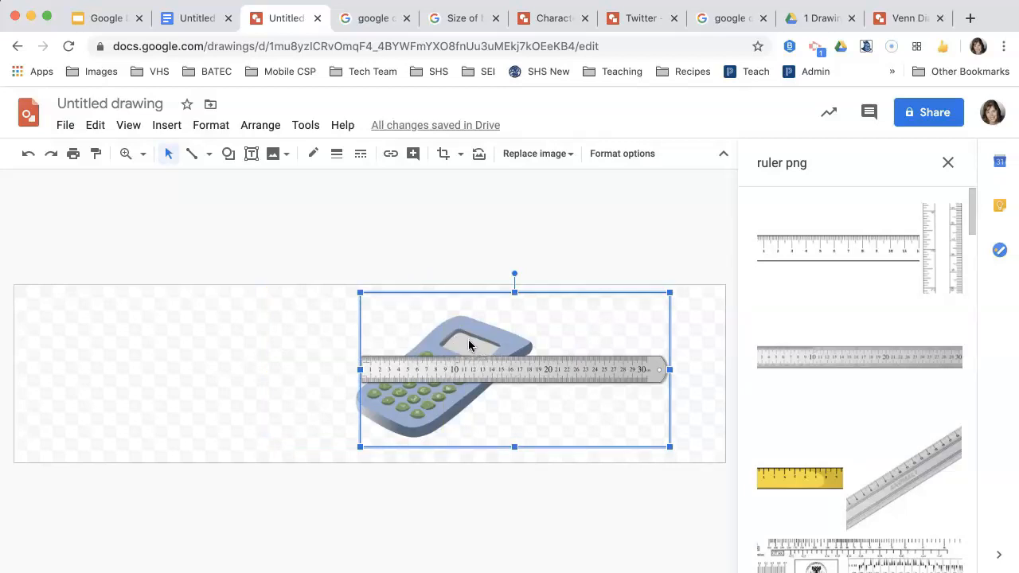
left_click_drag(514, 273, 481, 280)
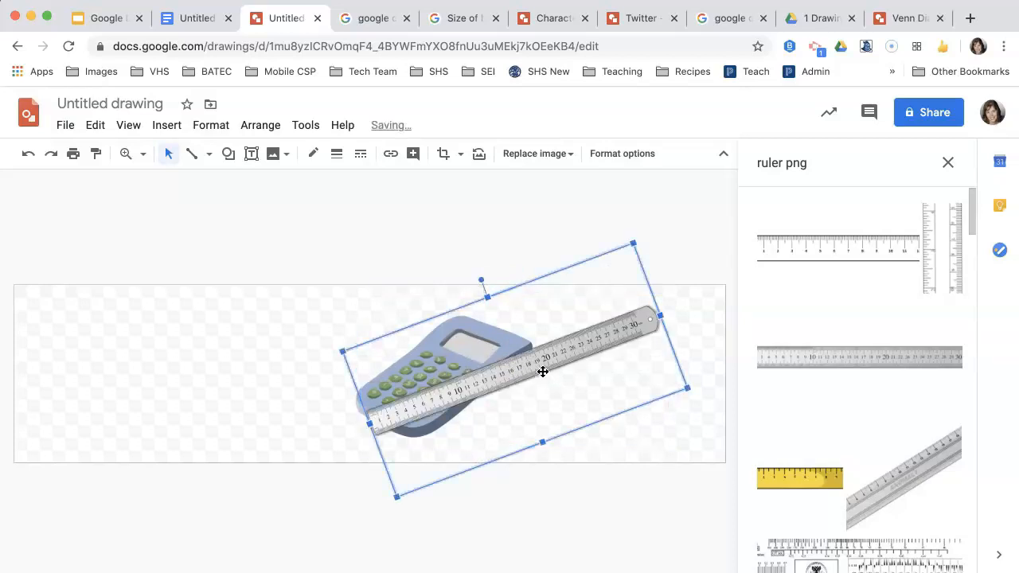
Step: Send the ruler backward behind the calculator and shift the calculator slightly right towards the ruler's middle
right_click(465, 343)
mouse_move(510, 336)
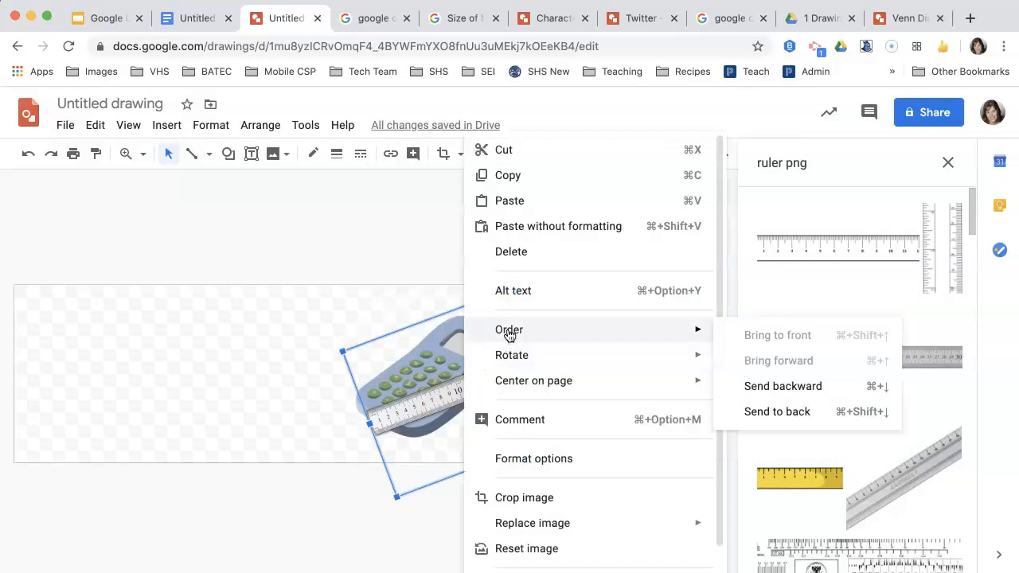
left_click(785, 387)
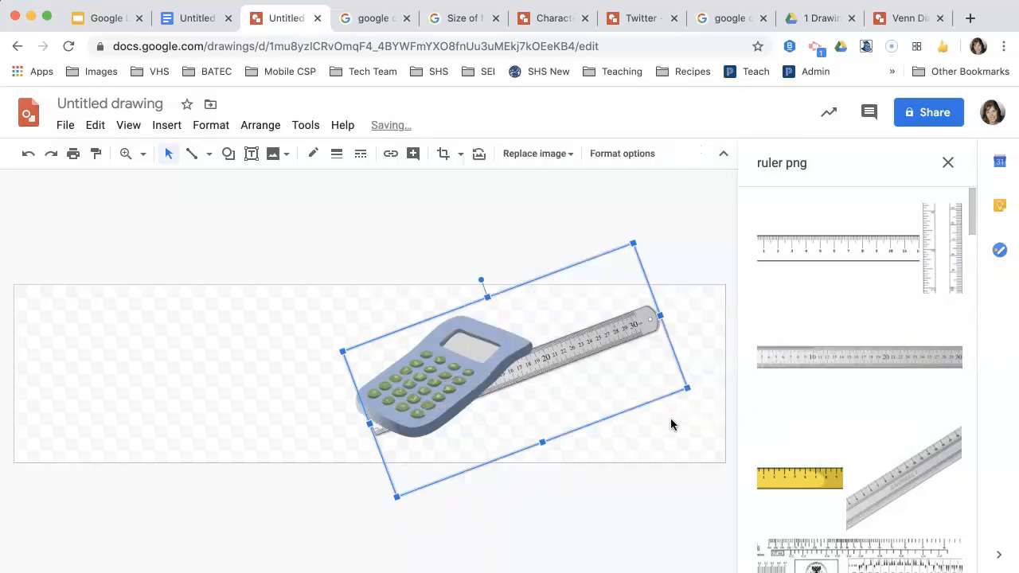
left_click(672, 425)
left_click_drag(404, 387, 459, 383)
left_click(675, 387)
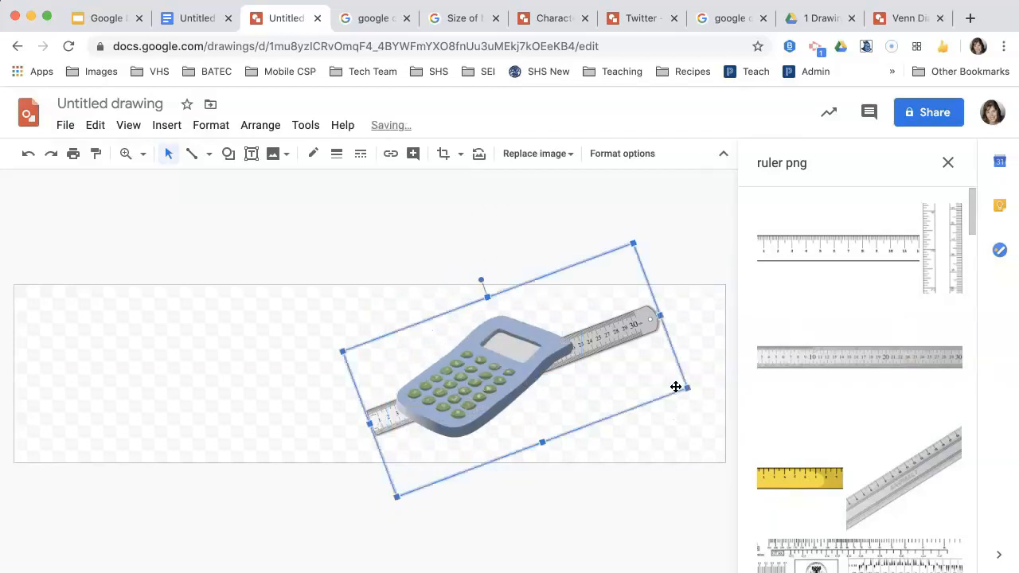
left_click(683, 422)
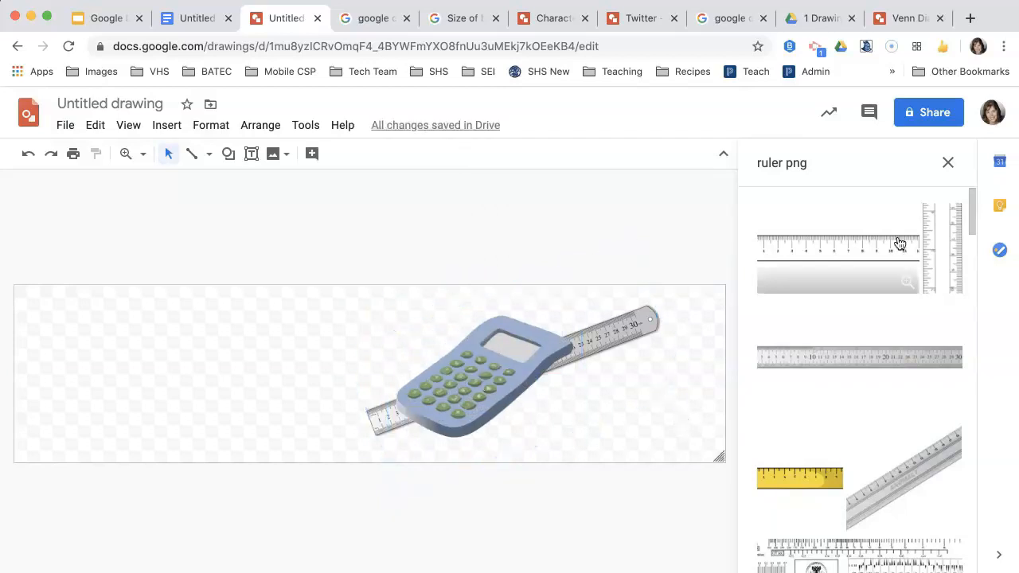
Step: Search the web images for "graph paper png"
left_click_drag(784, 164, 757, 164)
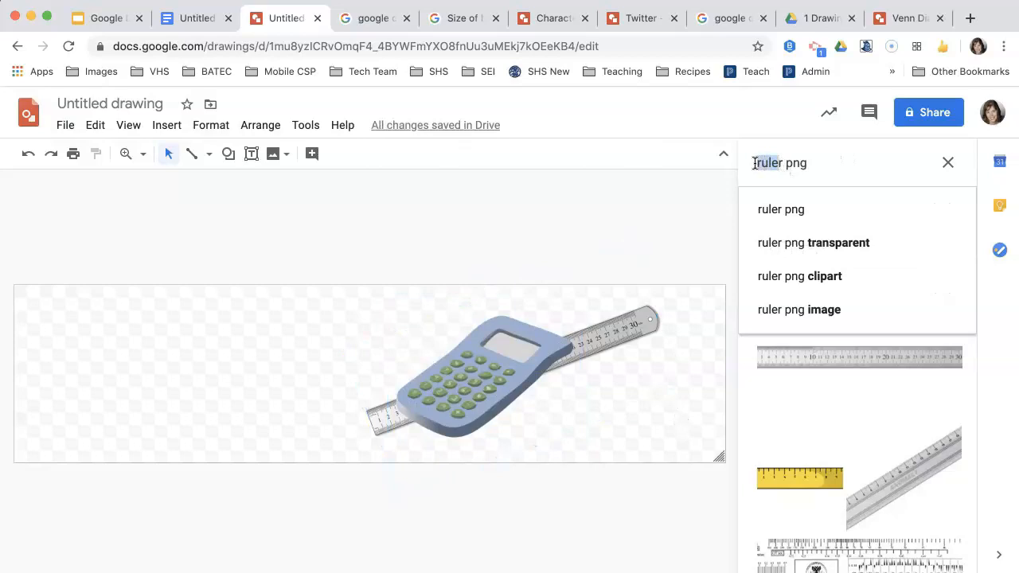
type("graph")
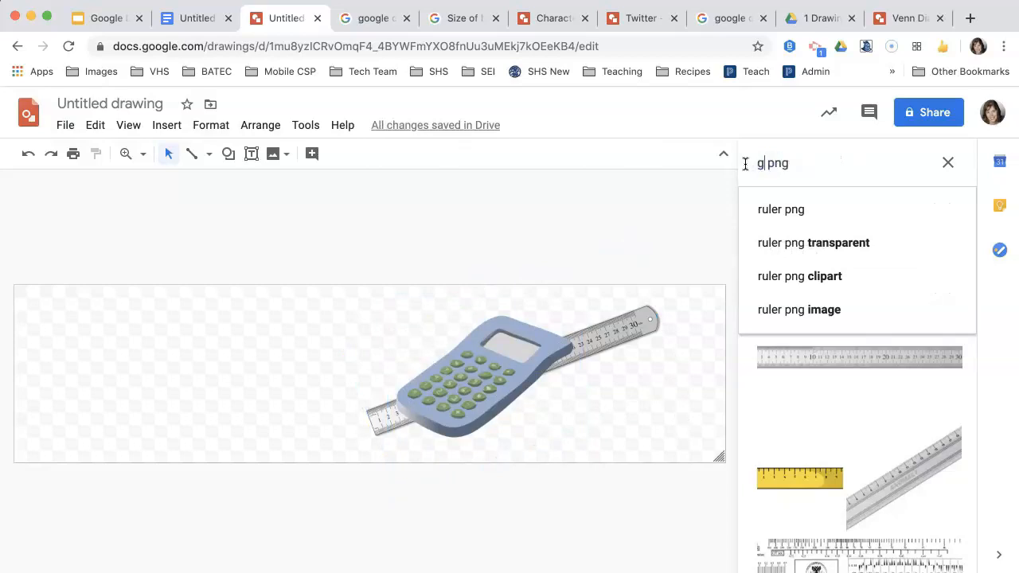
type(" paper")
key("Return")
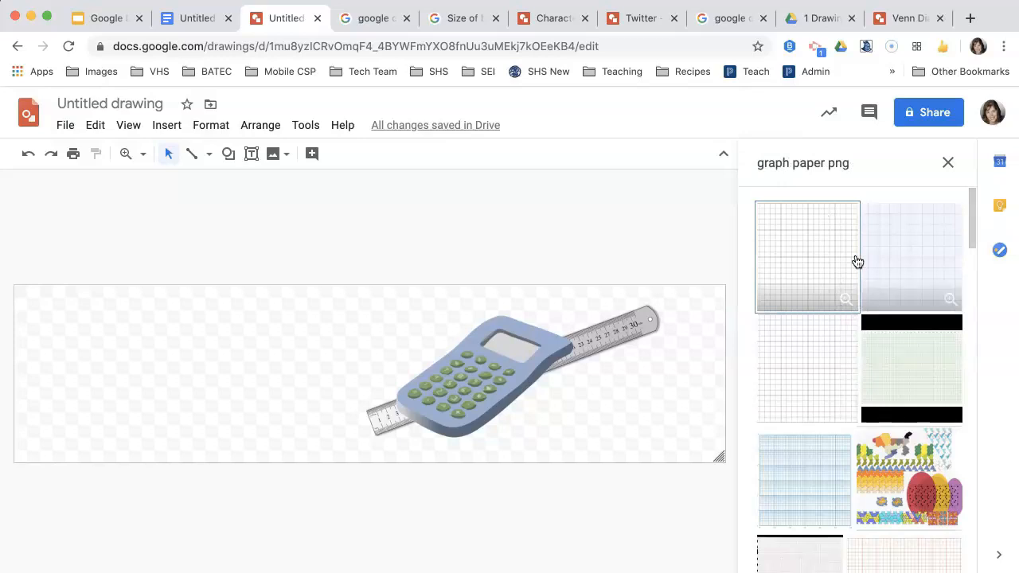
Step: Insert the first square graph paper image and move it to the right end of the banner over the ruler
left_click(822, 258)
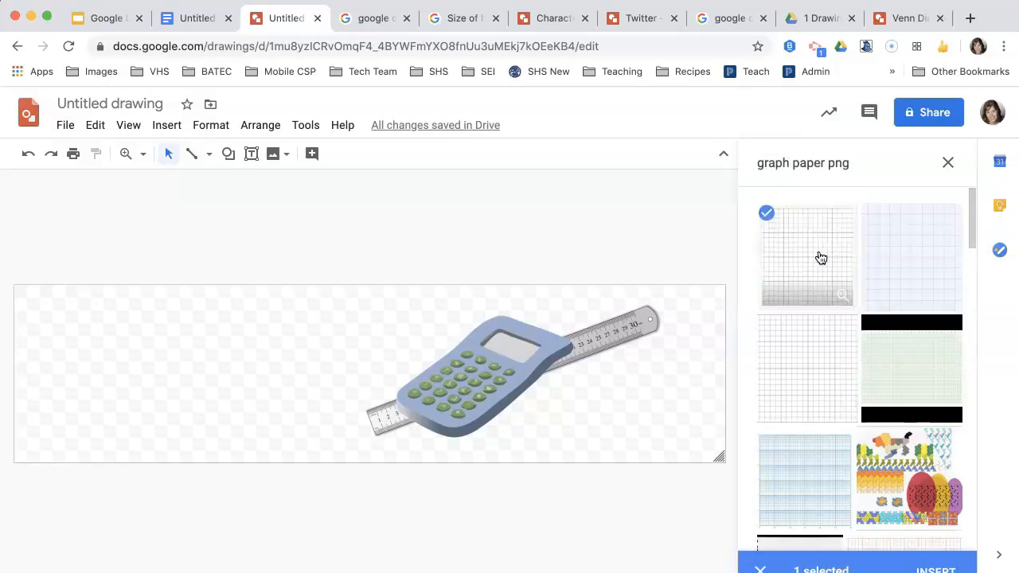
left_click(944, 556)
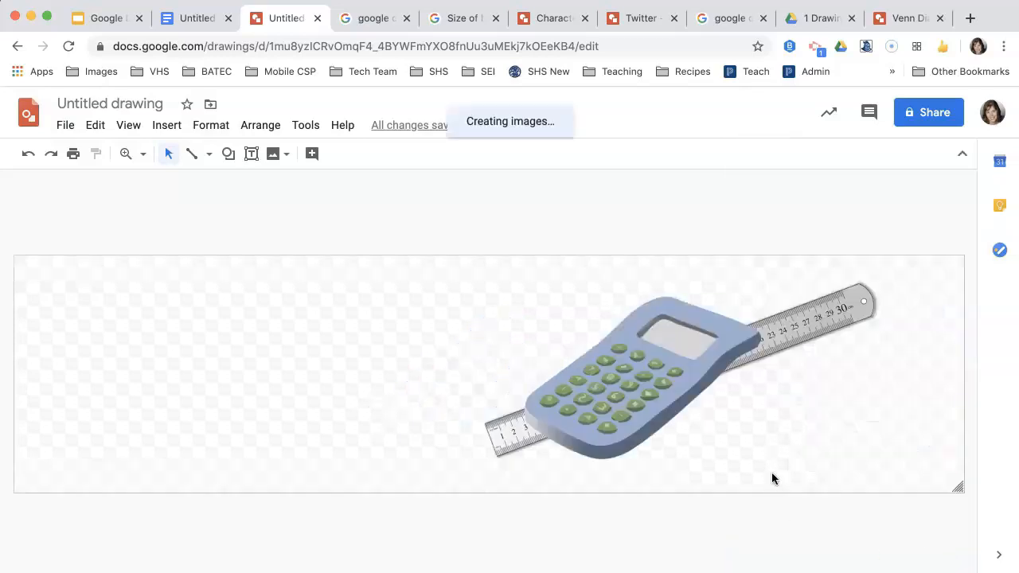
left_click_drag(128, 380, 853, 390)
Step: Send the graph paper to the back, behind the ruler and calculator, and deselect it
right_click(842, 393)
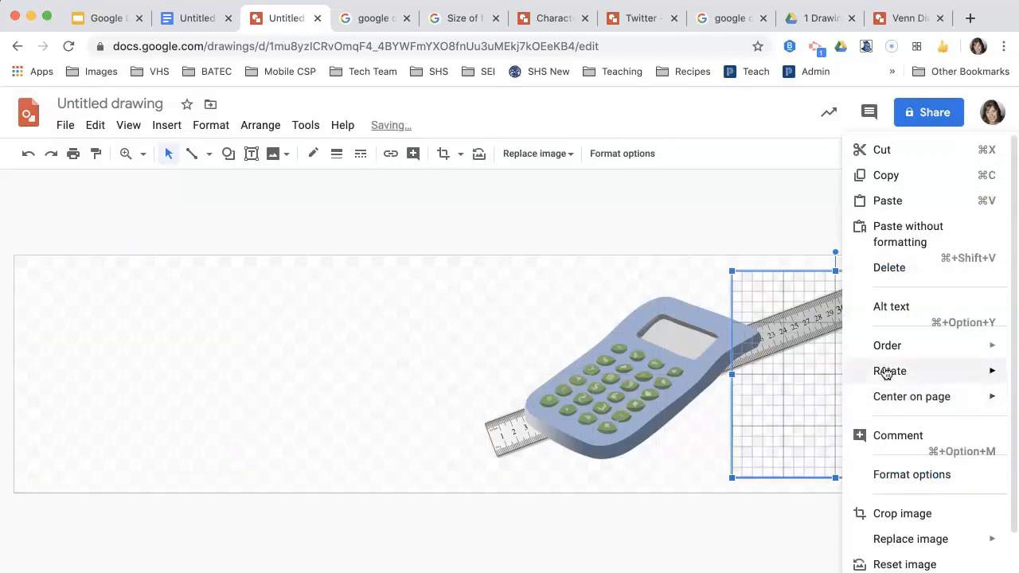
mouse_move(898, 355)
left_click(785, 427)
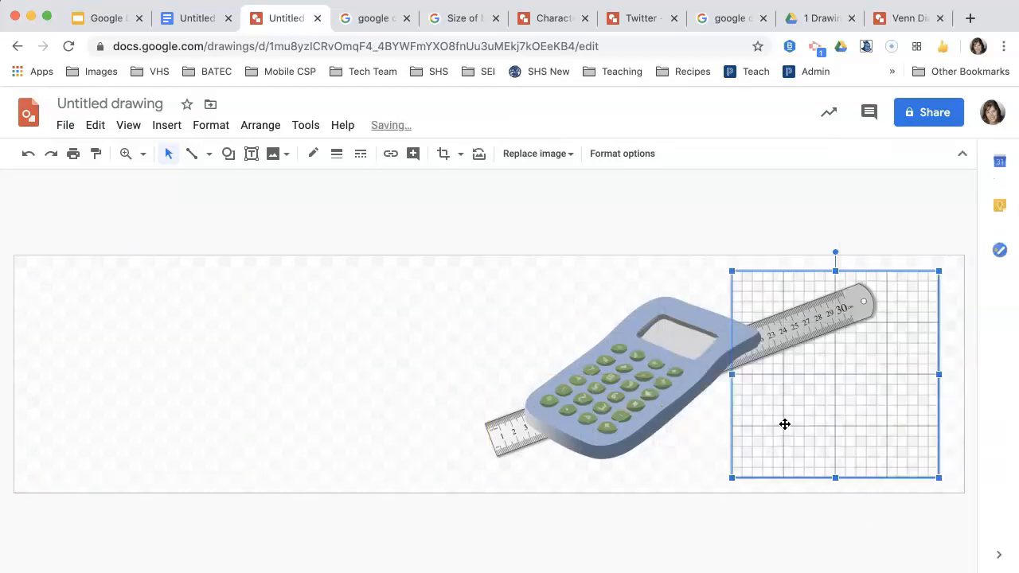
left_click(297, 433)
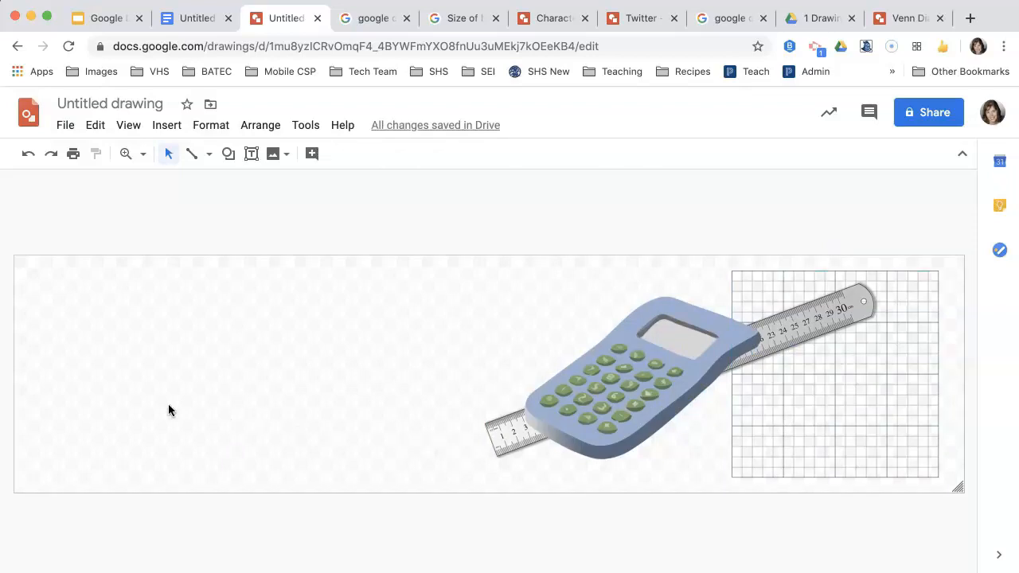
Step: Draw a rectangle covering the whole banner canvas and extend its left edge to meet the canvas edge
left_click(229, 156)
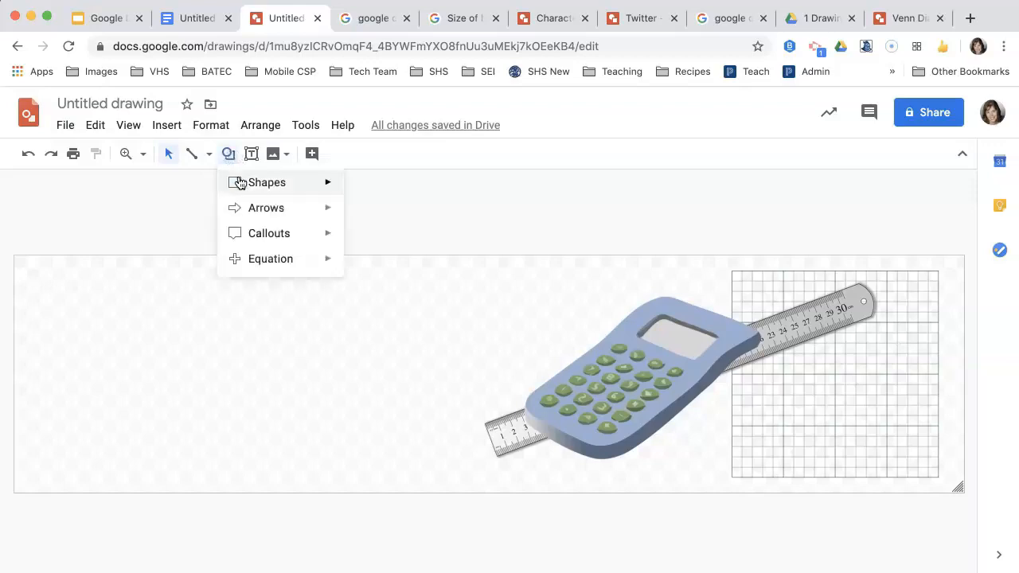
mouse_move(237, 181)
left_click(356, 188)
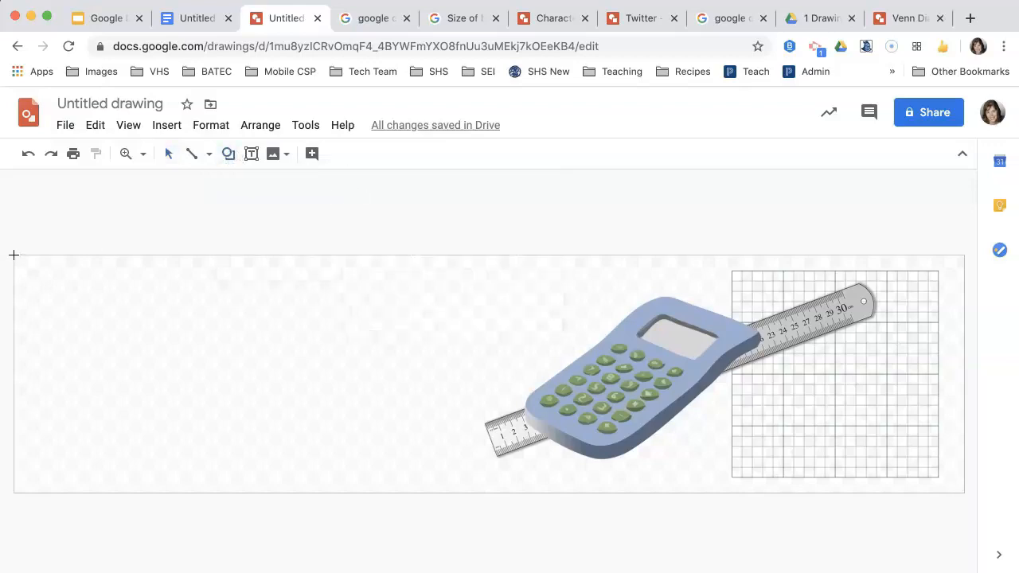
left_click_drag(15, 254, 962, 491)
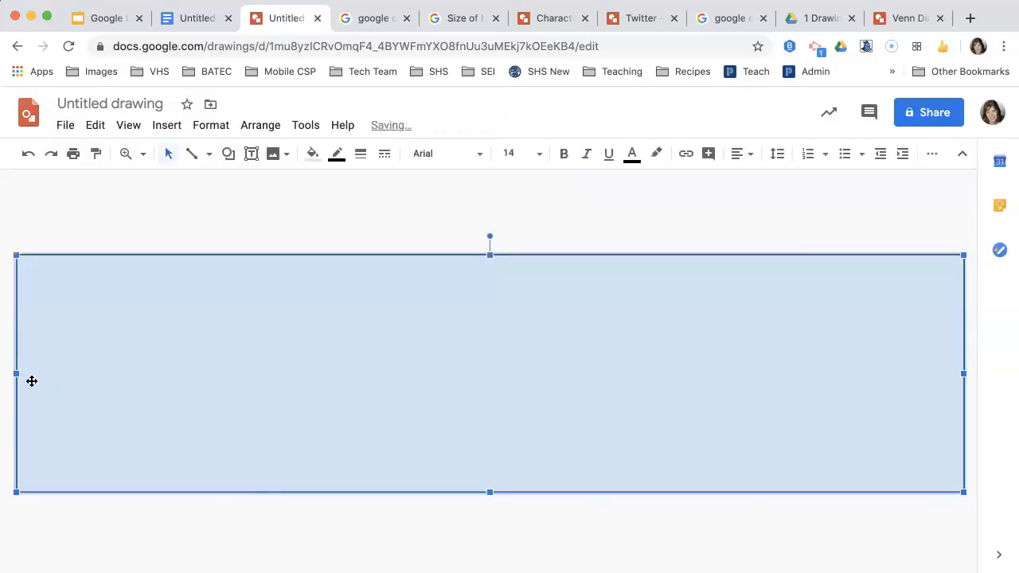
left_click_drag(15, 373, 13, 373)
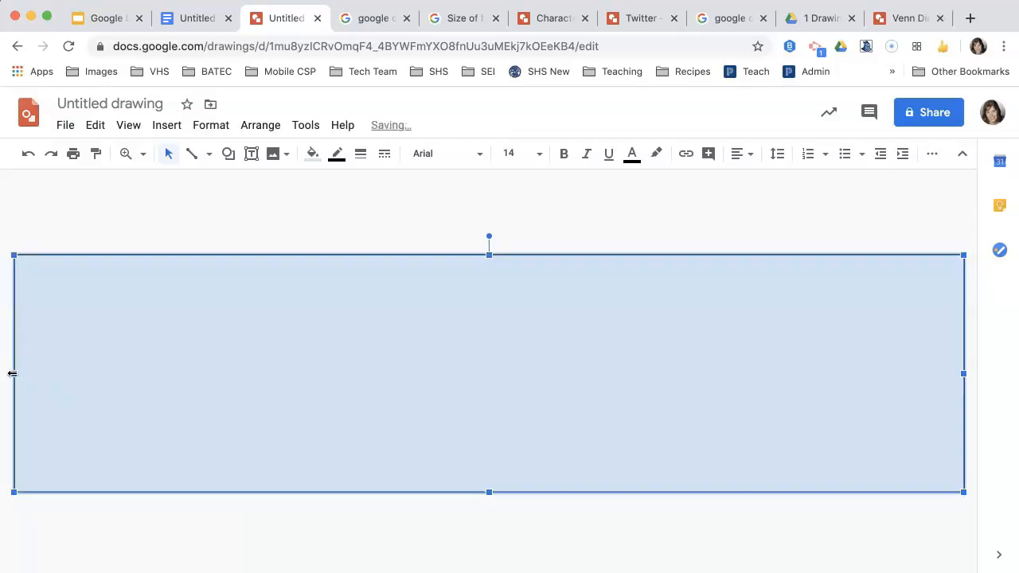
Step: Make the rectangle's border transparent and fill it with the light purple radial gradient
left_click(332, 165)
left_click(376, 185)
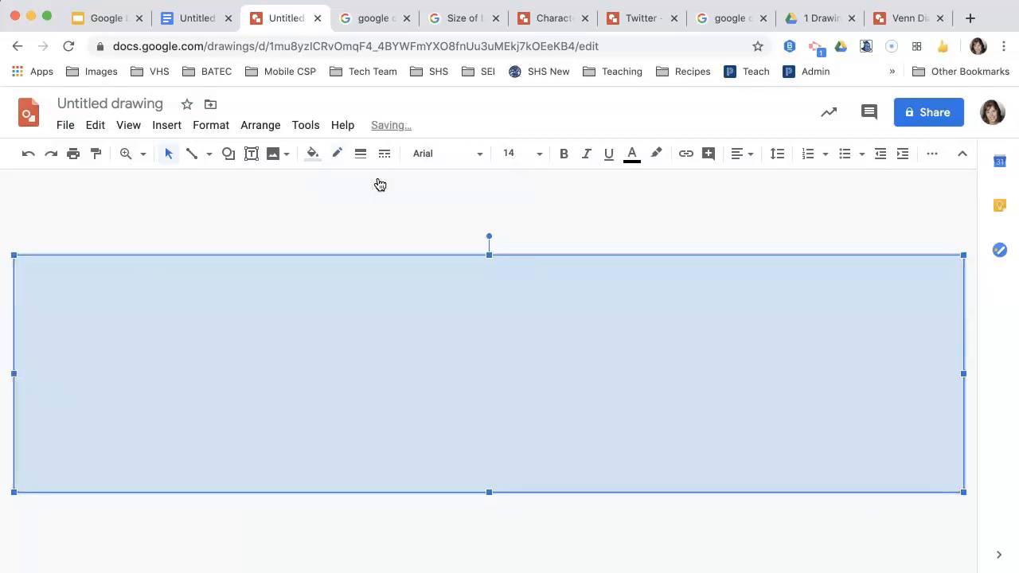
left_click(312, 155)
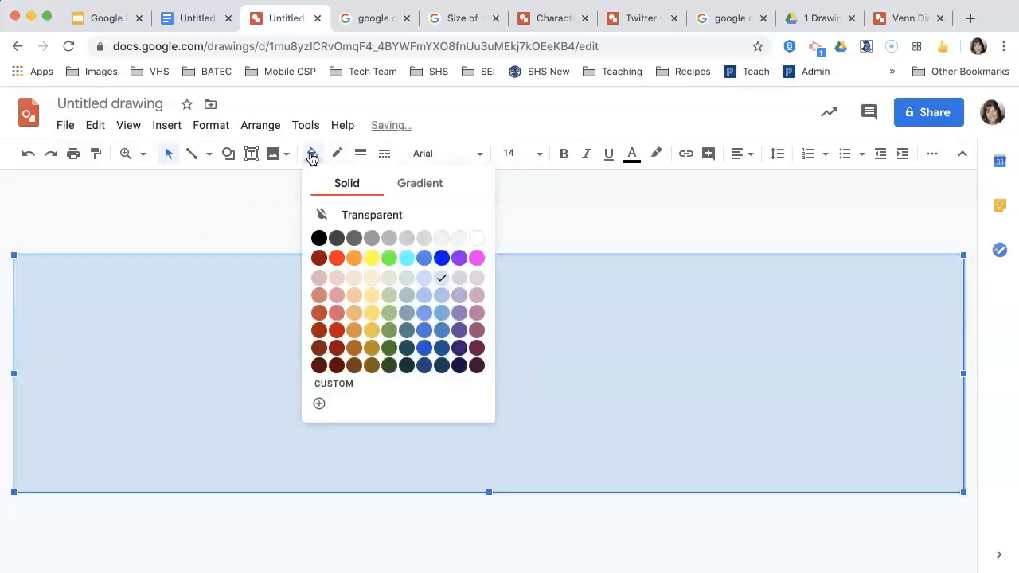
left_click(422, 189)
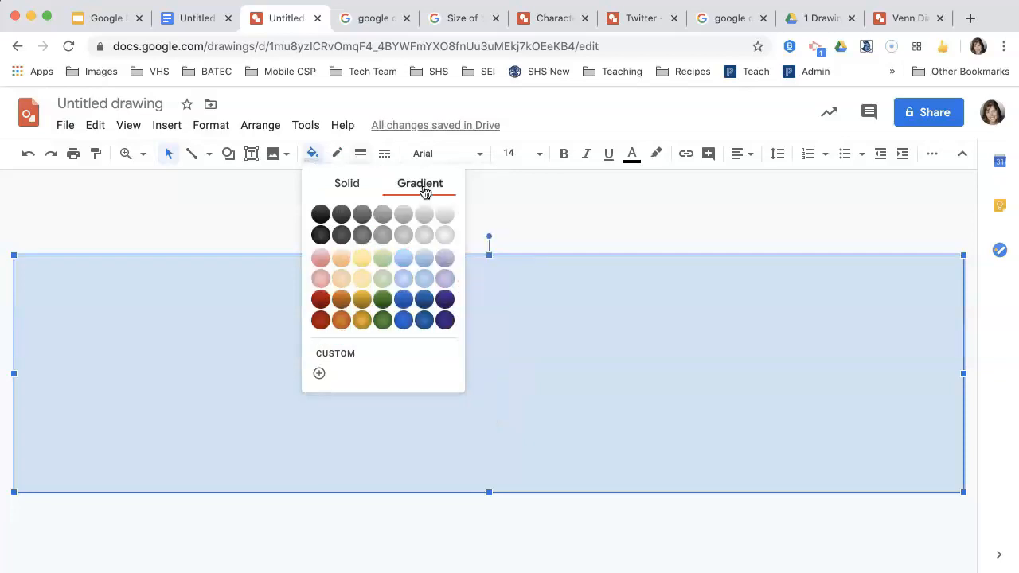
left_click(444, 281)
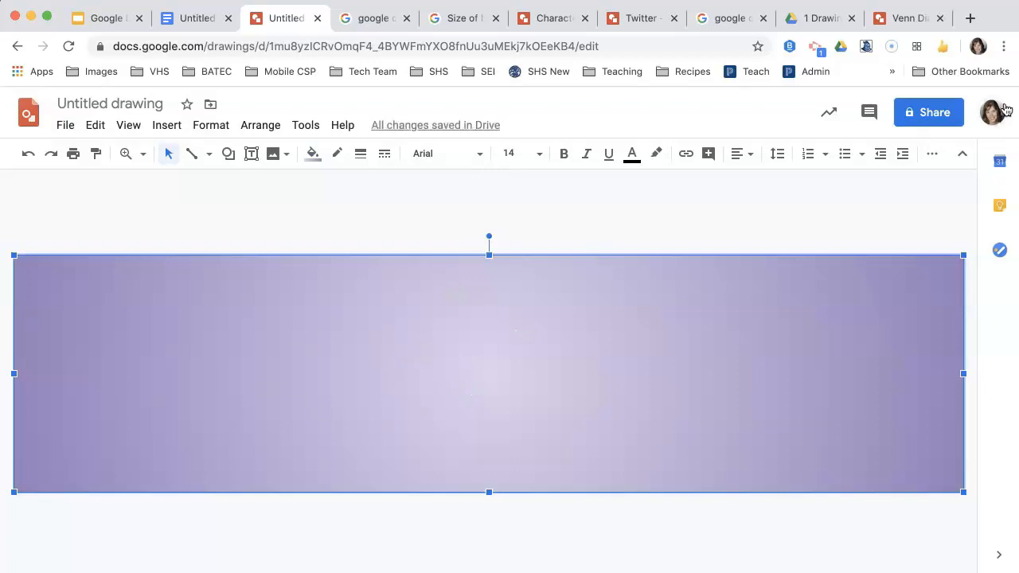
Step: Send the purple gradient rectangle to the back, behind the calculator, ruler and graph paper
right_click(625, 356)
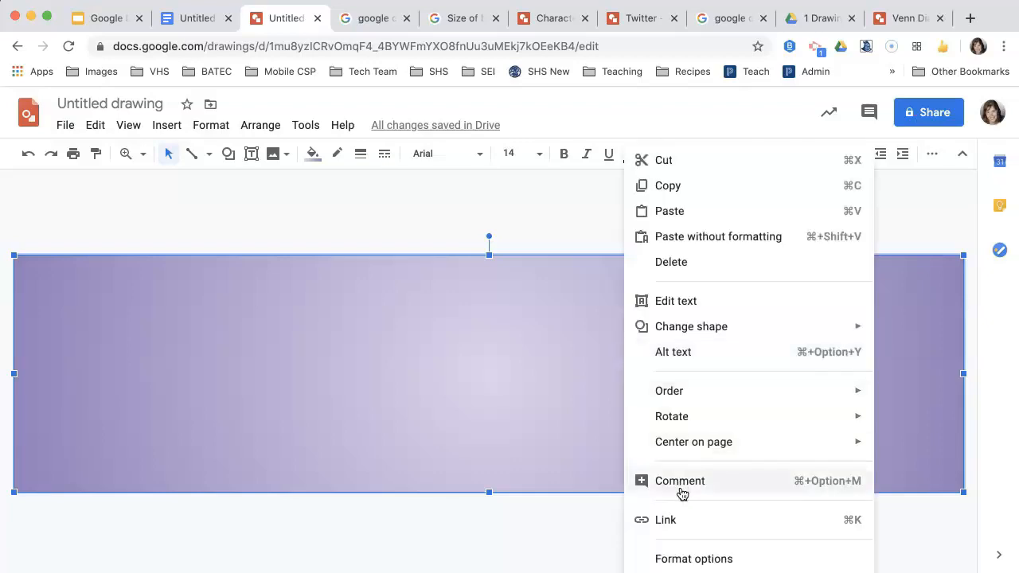
mouse_move(684, 394)
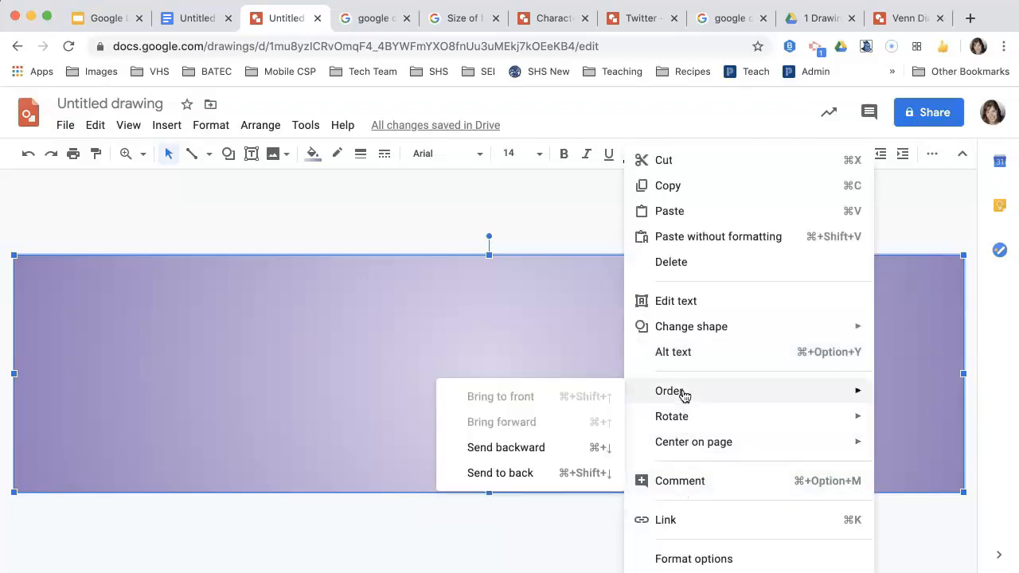
left_click(559, 472)
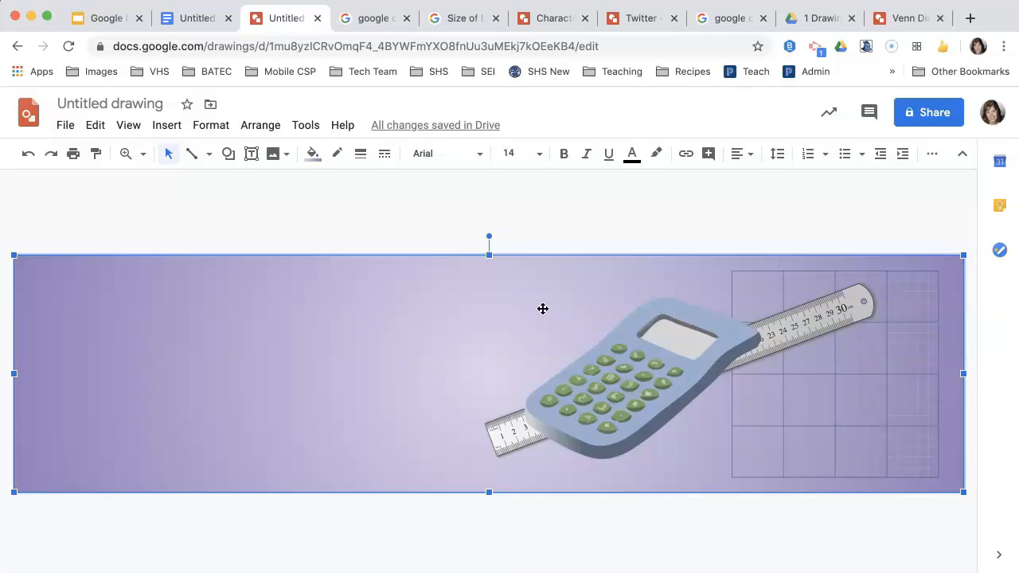
Step: Rename the drawing as 6th Period Algebra and move it to the 1 Drawings folder
left_click(139, 104)
type("6th Period Algebra")
key("Return")
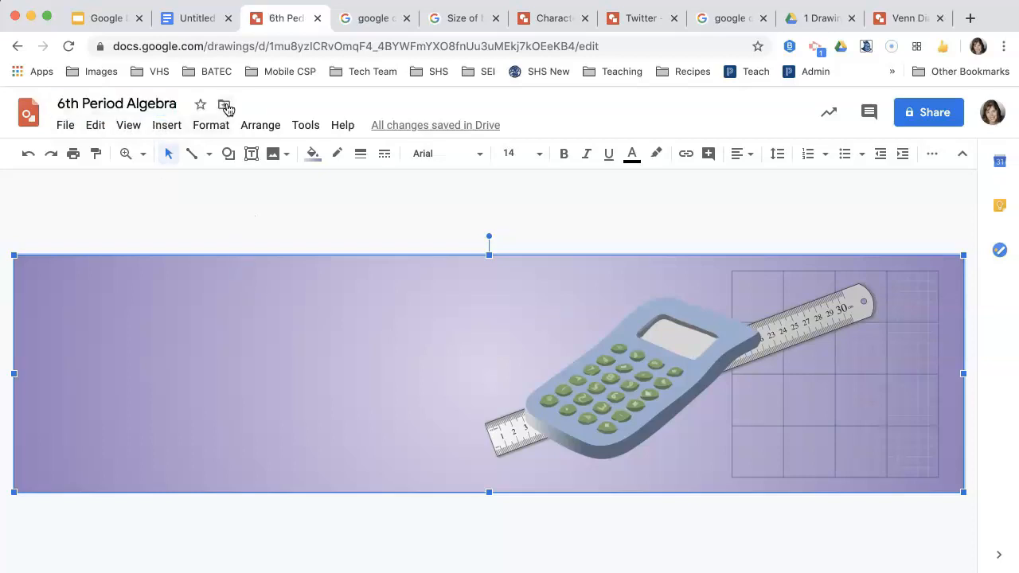
left_click(225, 105)
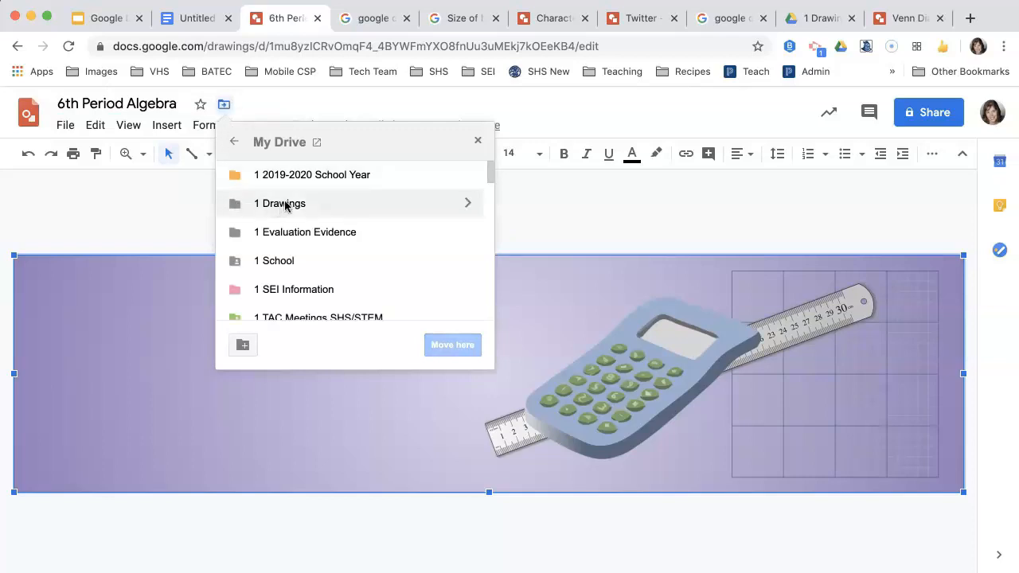
left_click(465, 204)
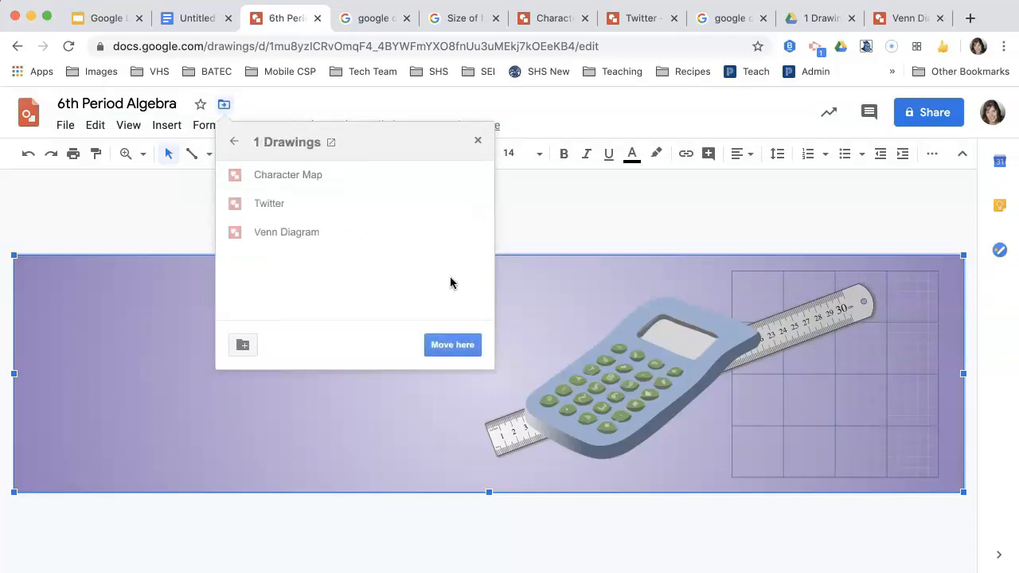
left_click(460, 347)
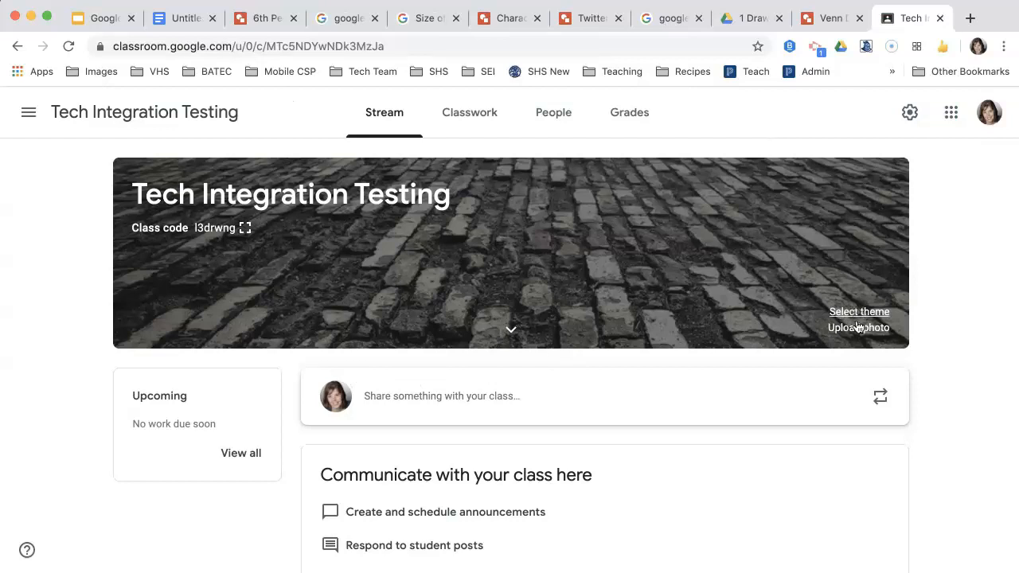
Step: Open the photo upload for the Google Classroom header, and download the 6th Period Algebra drawing as a PNG image
left_click(859, 333)
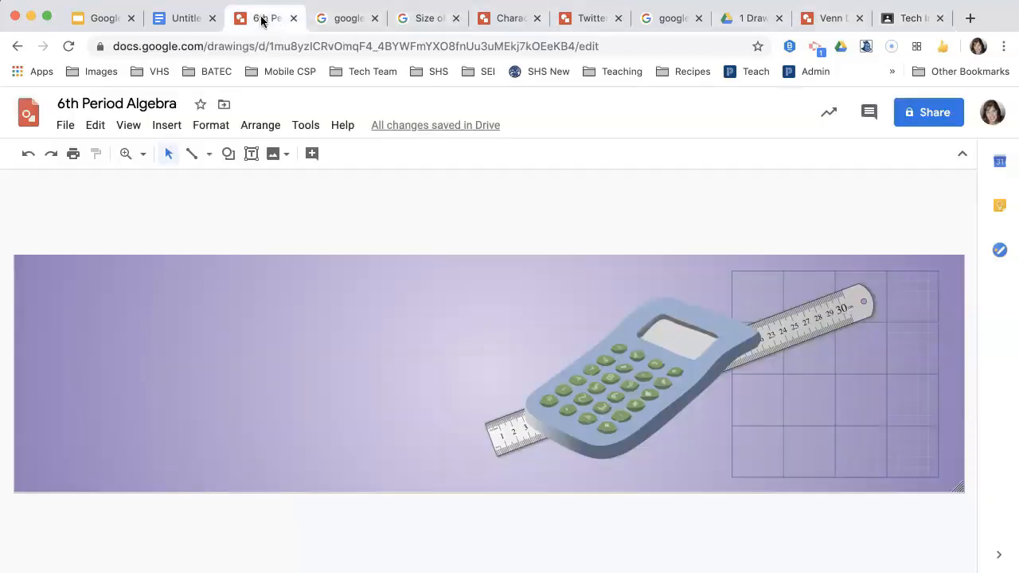
left_click(259, 26)
left_click(65, 126)
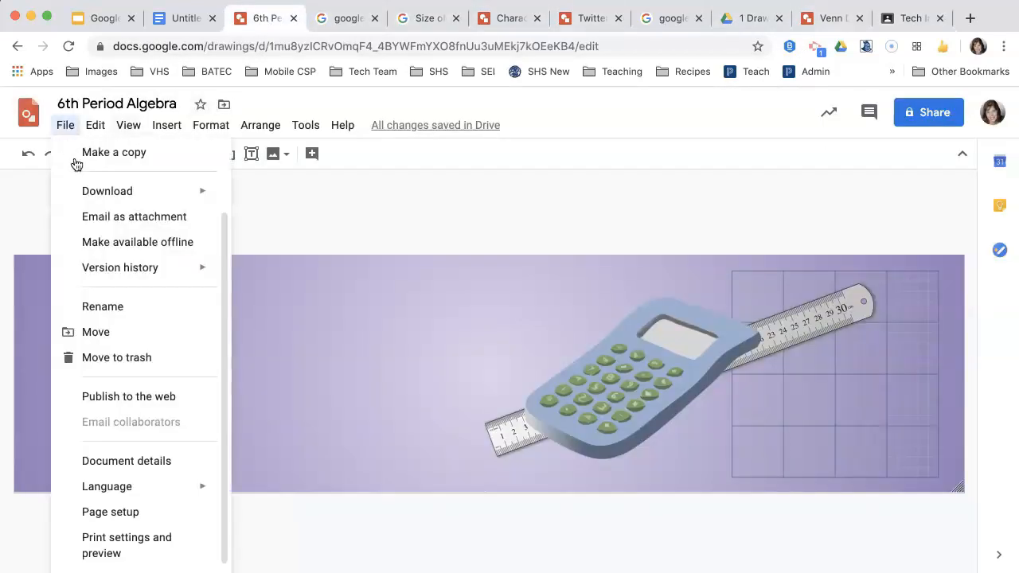
mouse_move(97, 196)
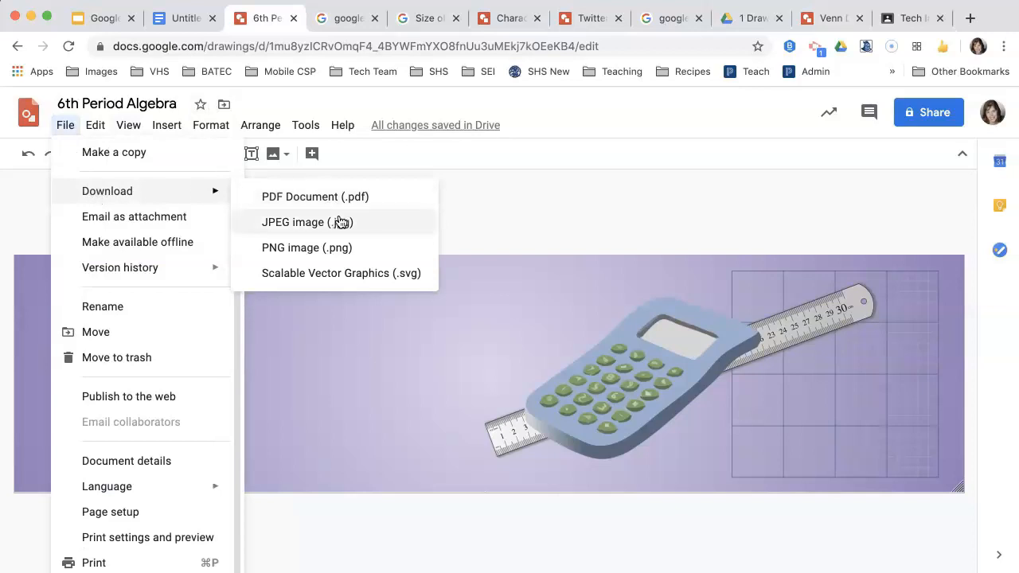
left_click(345, 248)
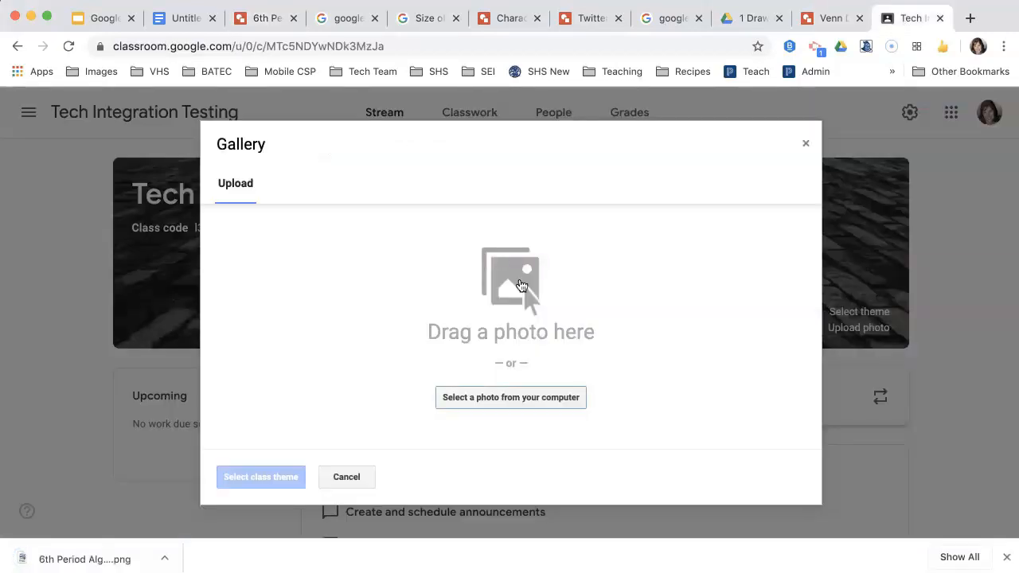
Step: Upload 6th Period Algebra.png to Google Classroom, enlarge the crop to cover the full banner, and set it as the class theme
left_click_drag(74, 555, 416, 357)
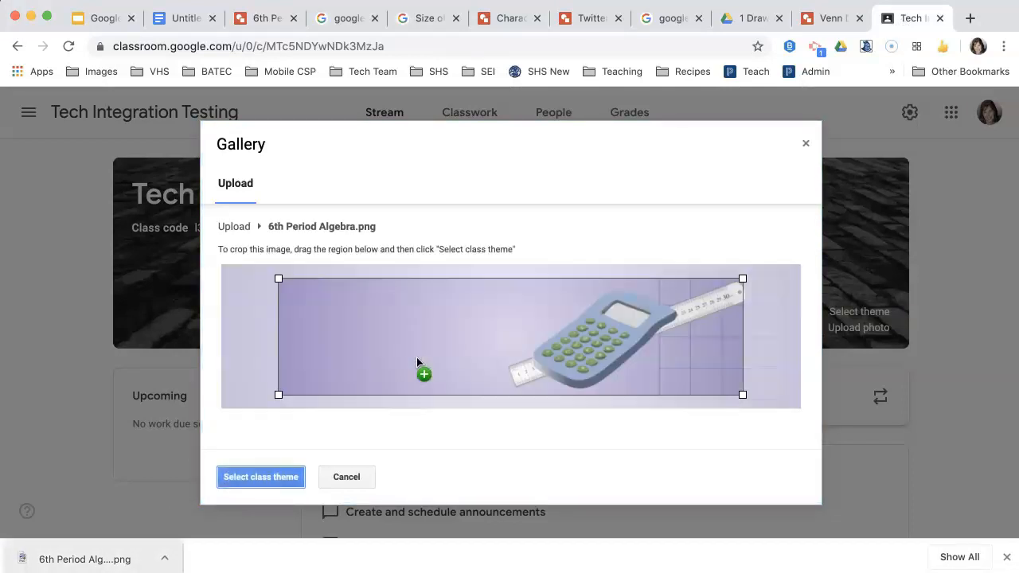
left_click_drag(278, 278, 216, 262)
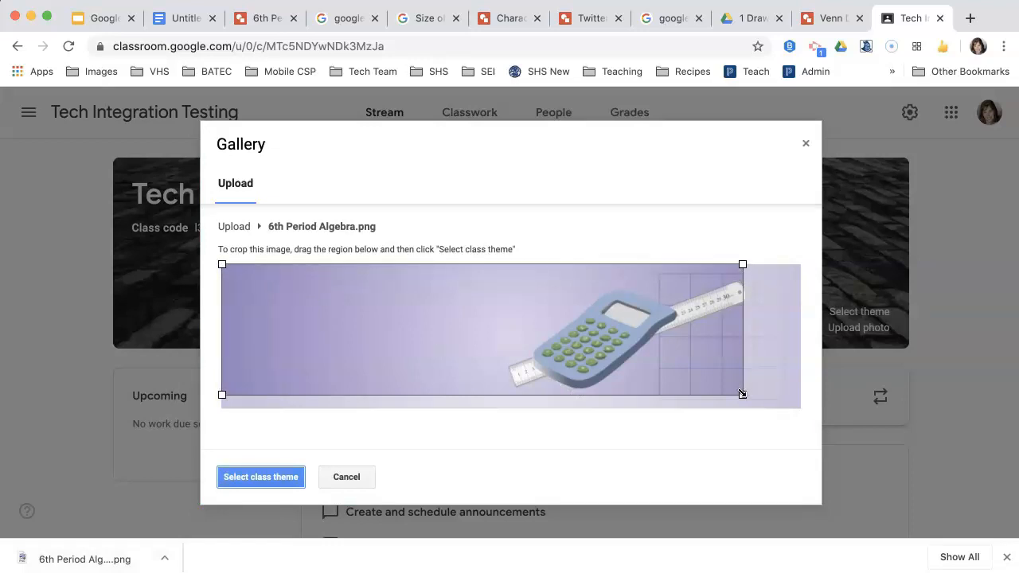
left_click_drag(742, 395, 799, 409)
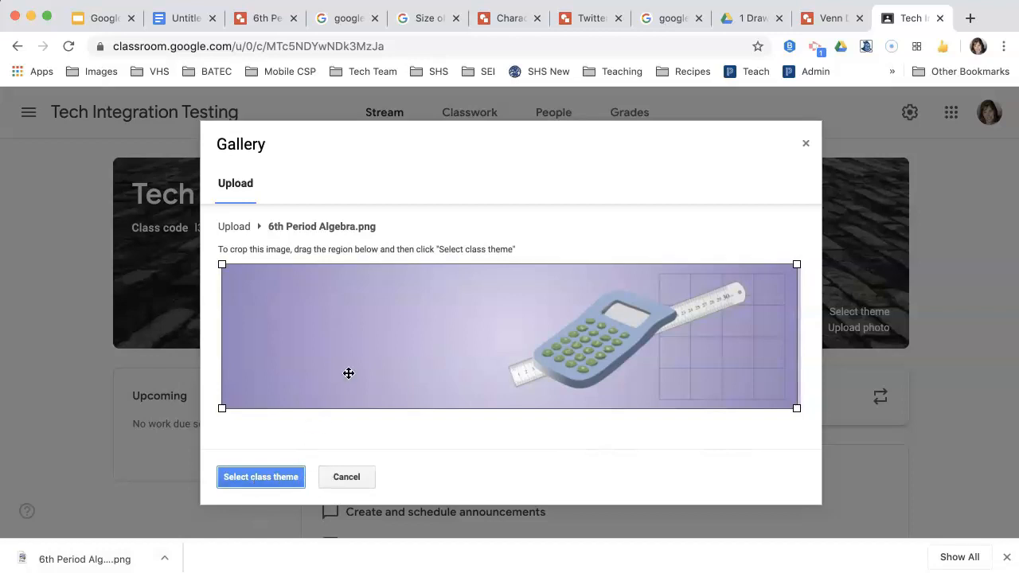
left_click(262, 477)
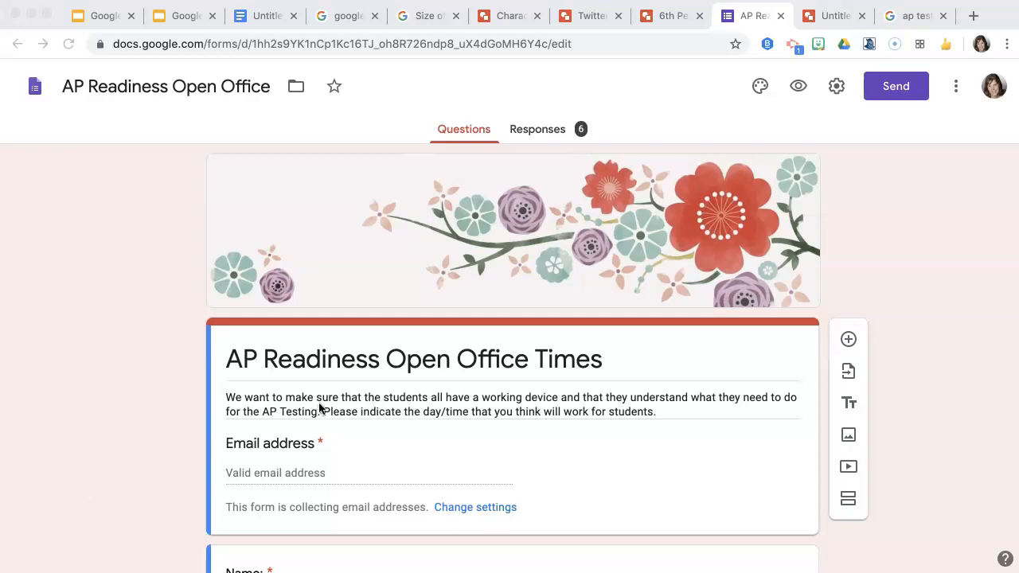
Step: Open the header image choices for the AP Readiness form in Google Forms, and check the help thread on header image size
left_click(760, 84)
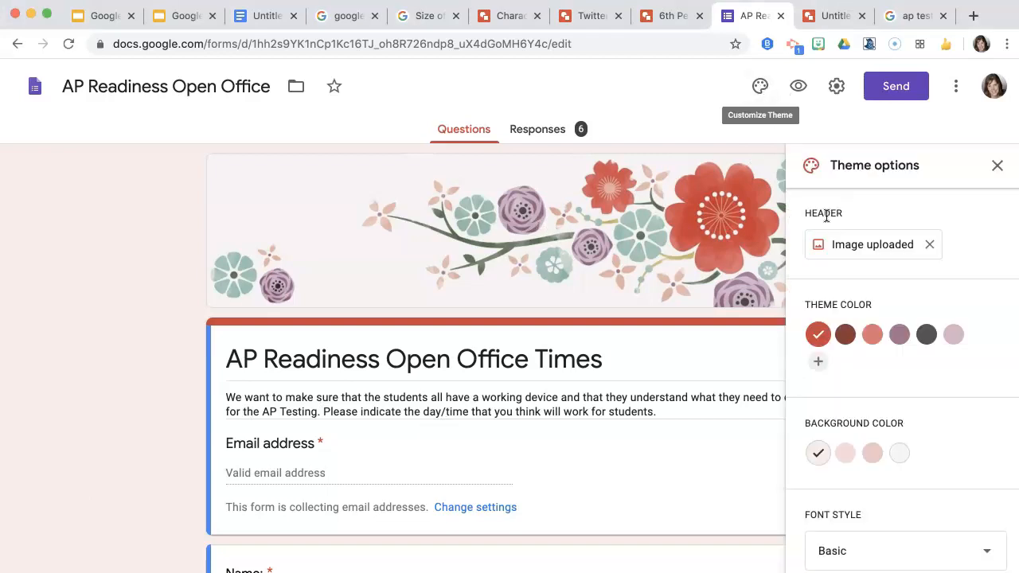
left_click(876, 248)
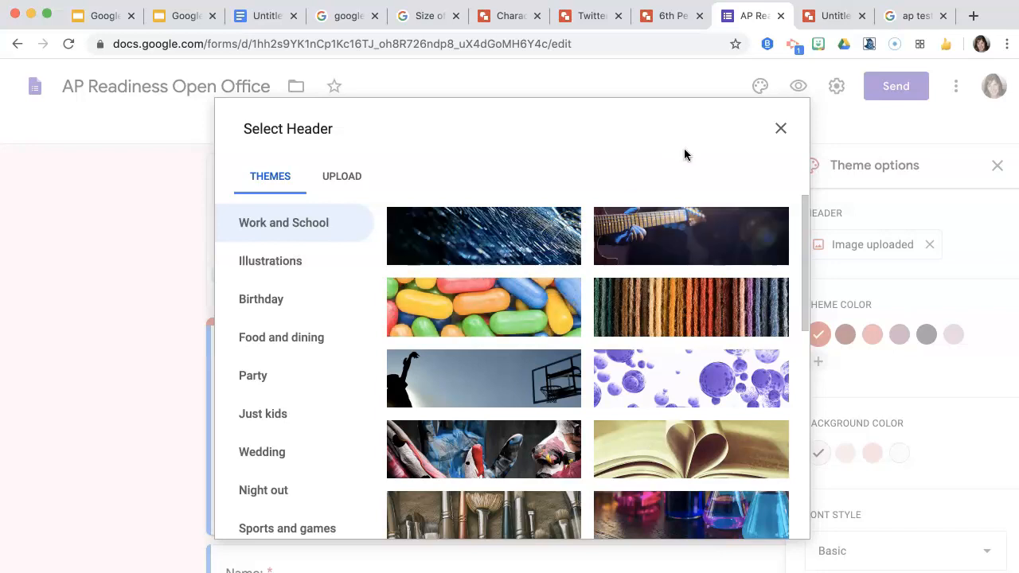
left_click(835, 16)
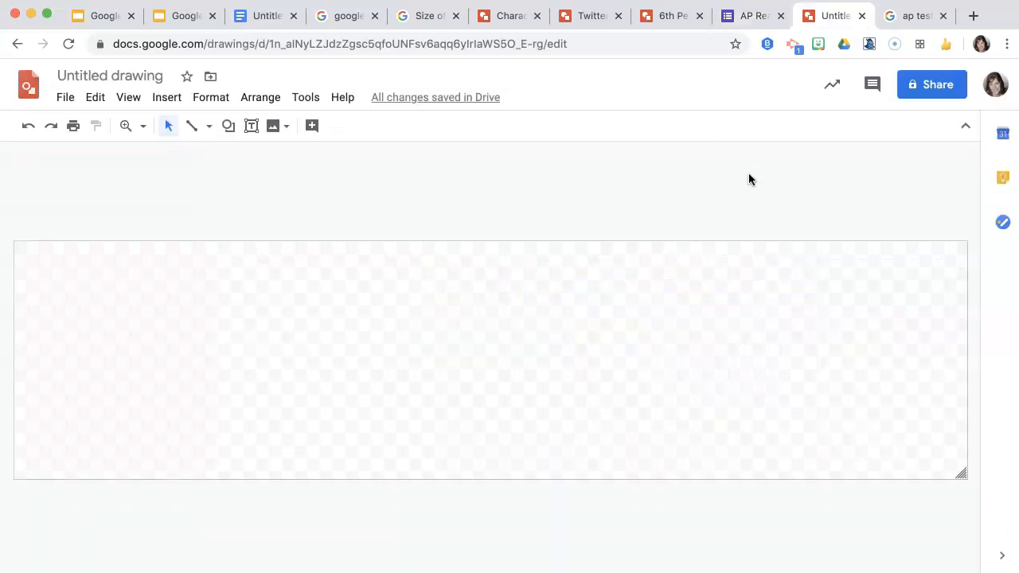
left_click(426, 15)
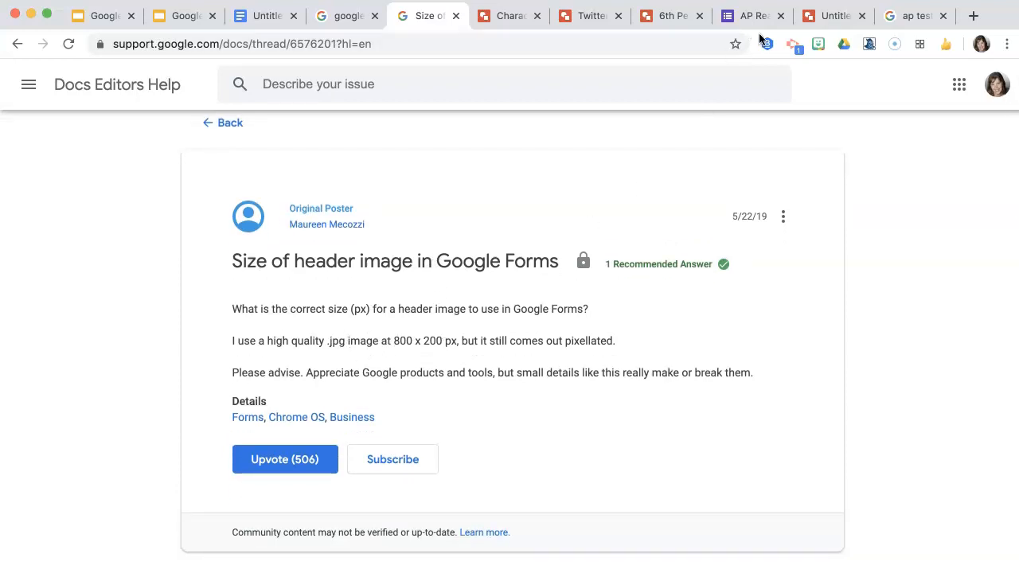
Step: Search the web images for "ap testing logo" from the blank header drawing and browse the results
left_click(834, 12)
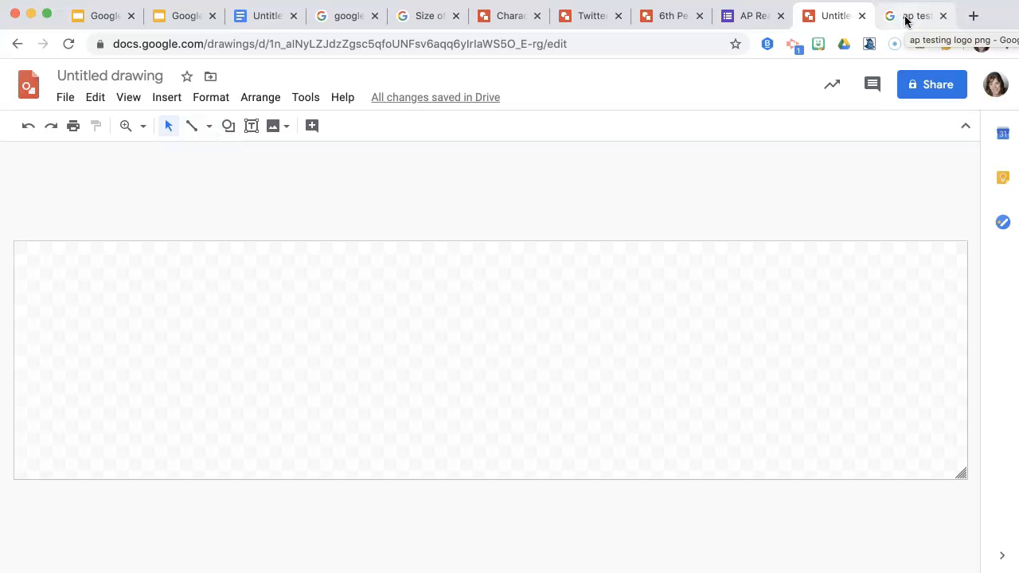
left_click(275, 126)
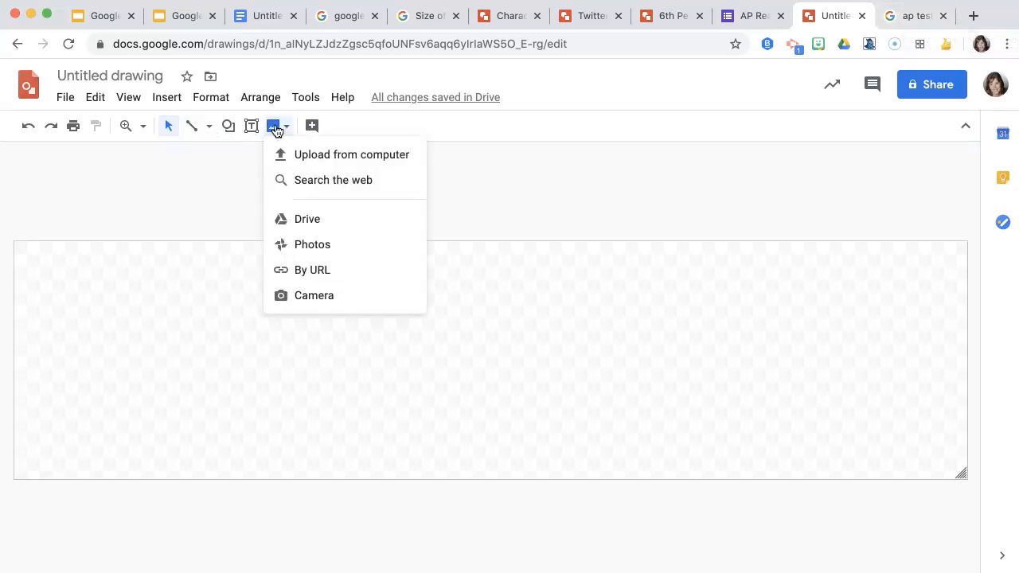
left_click(316, 182)
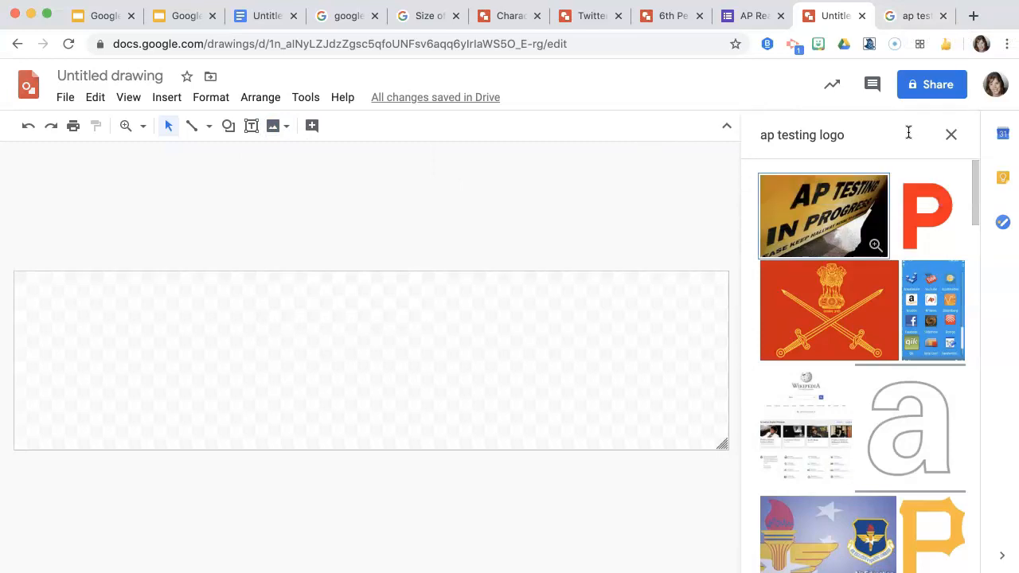
scroll(904, 338, "down", 5)
scroll(904, 338, "down", 3)
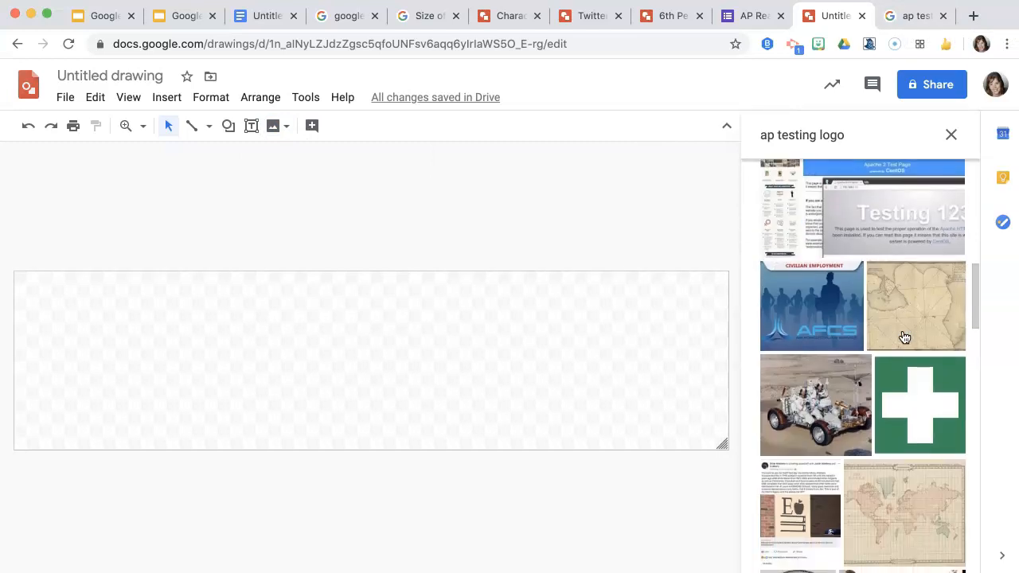
scroll(904, 338, "up", 10)
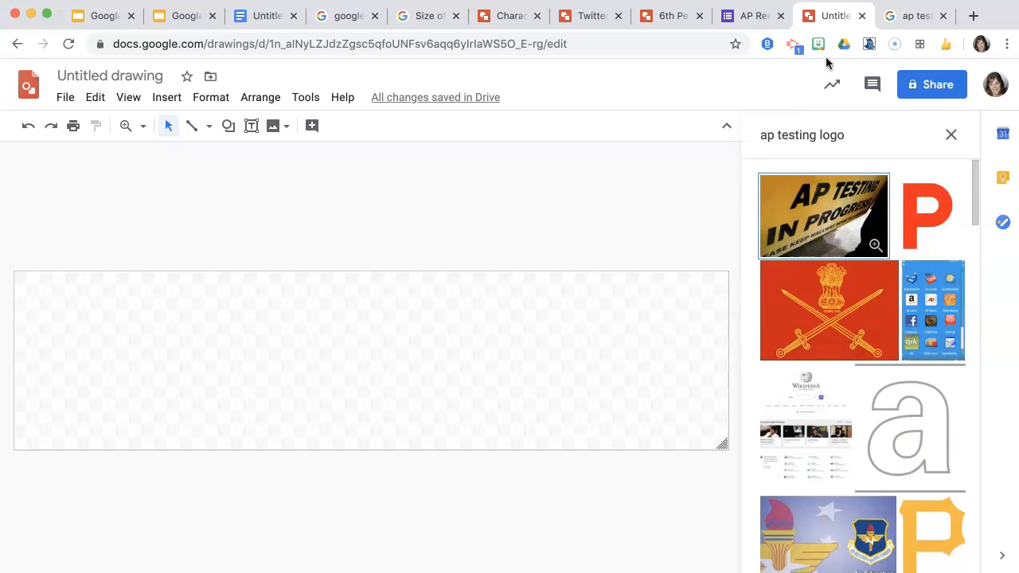
Step: Copy the image address of the Wikimedia Commons AP logo from the Google image search results
left_click(910, 17)
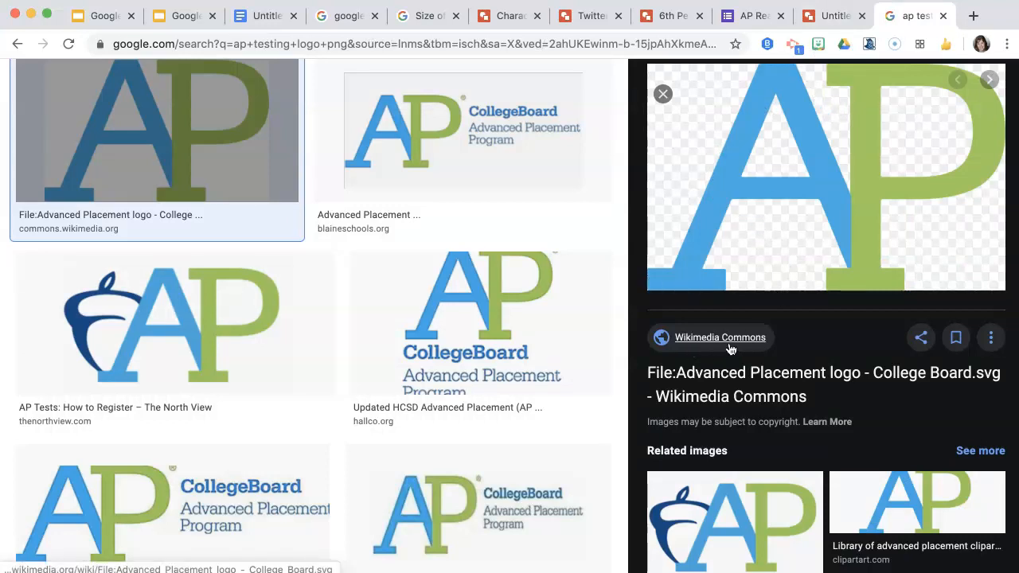
right_click(820, 191)
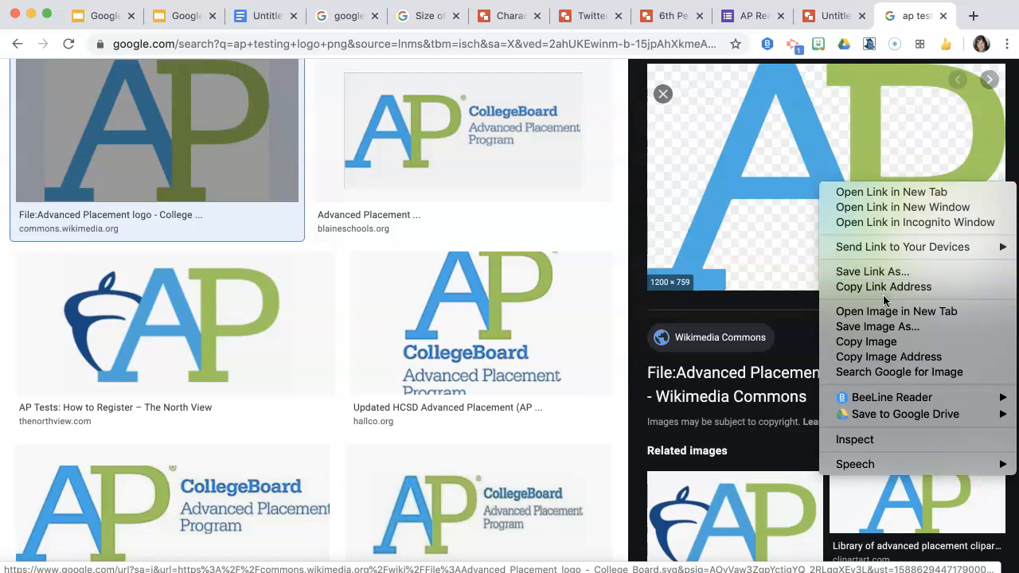
left_click(890, 357)
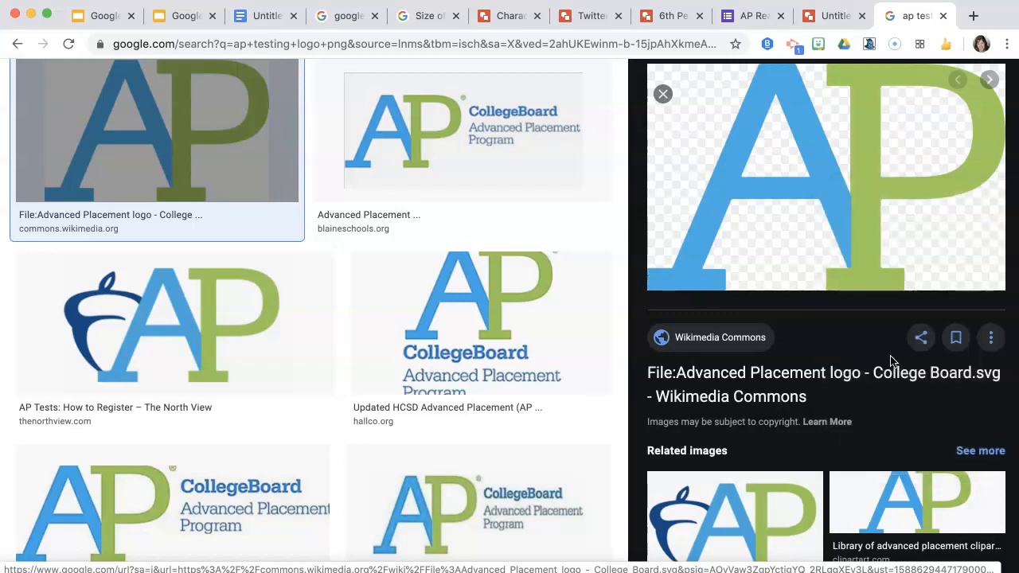
Step: Insert the AP logo into the blank header drawing from its copied image address, placing it at the right end and enlarging it to full banner height
left_click(829, 16)
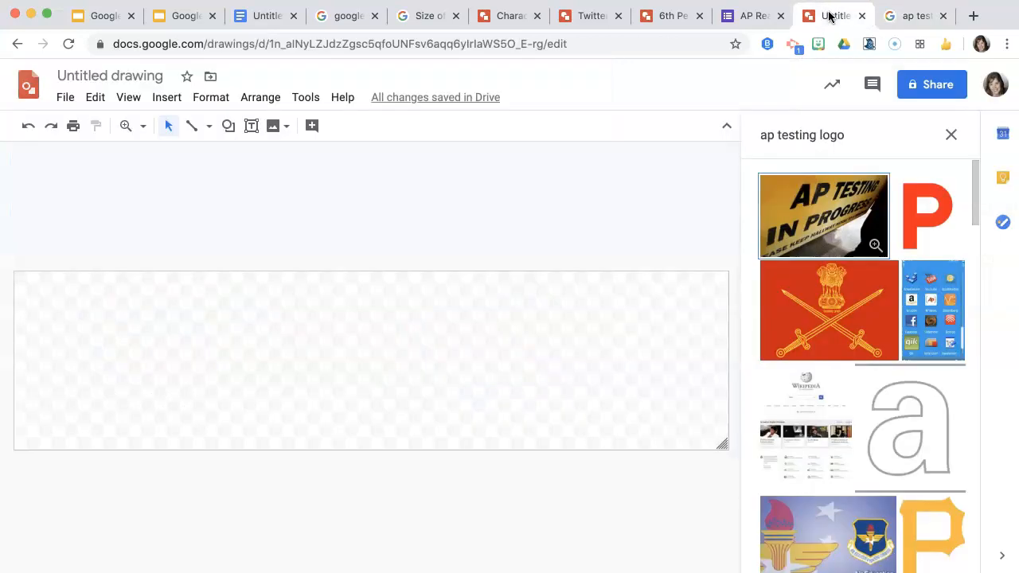
left_click(279, 127)
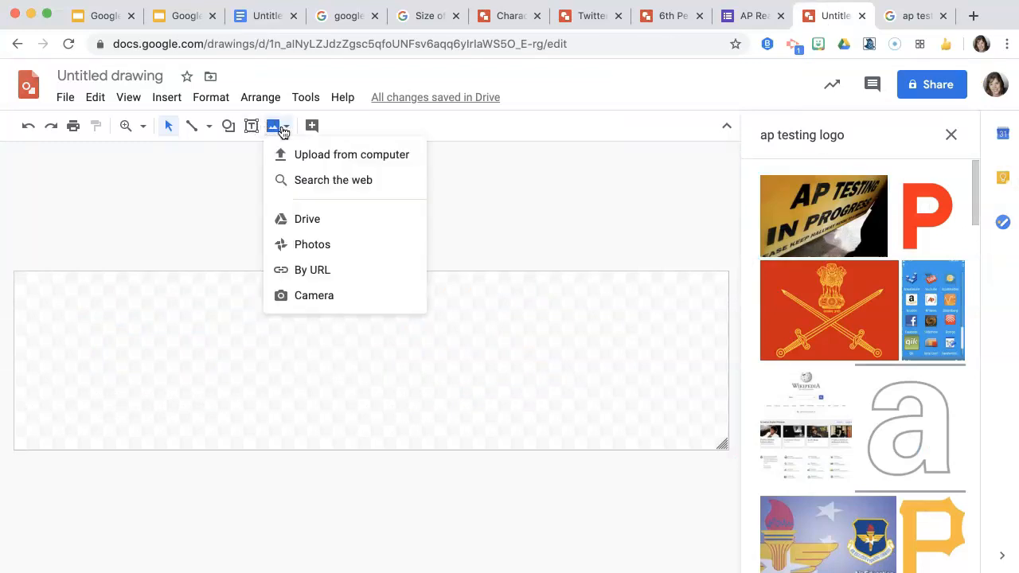
left_click(322, 276)
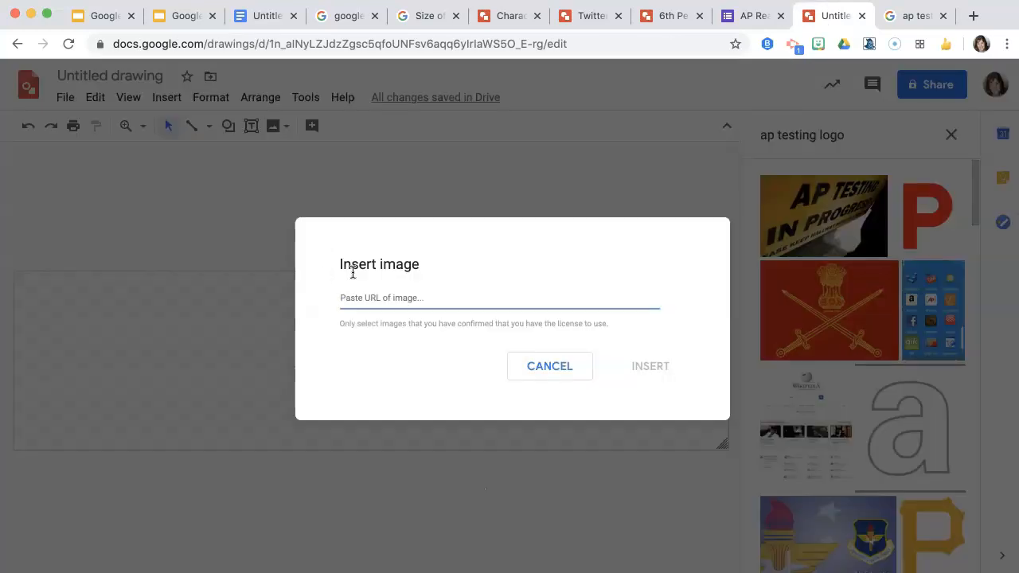
key("super+v")
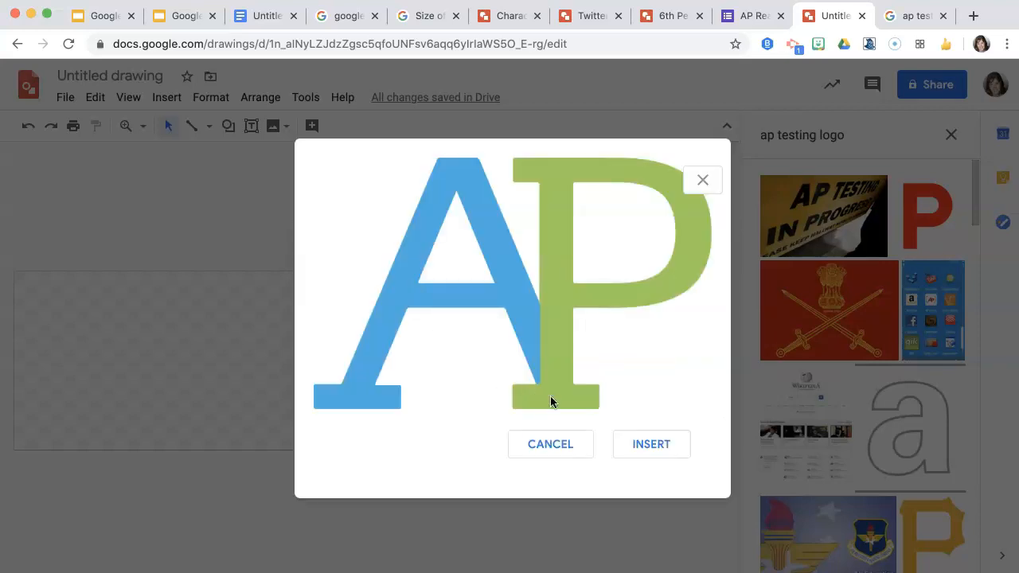
left_click(644, 446)
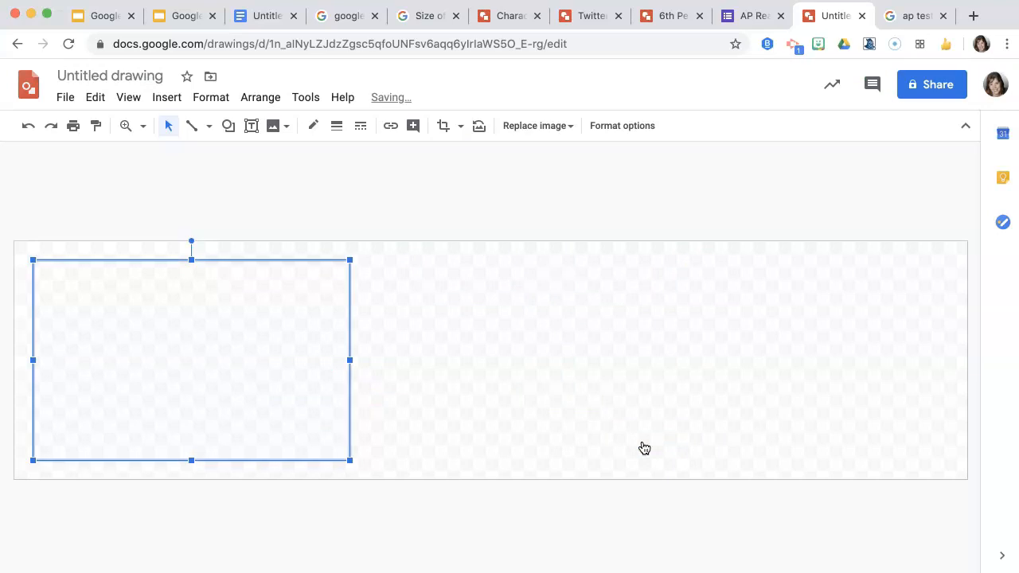
left_click_drag(283, 375, 890, 365)
left_click_drag(643, 452, 635, 481)
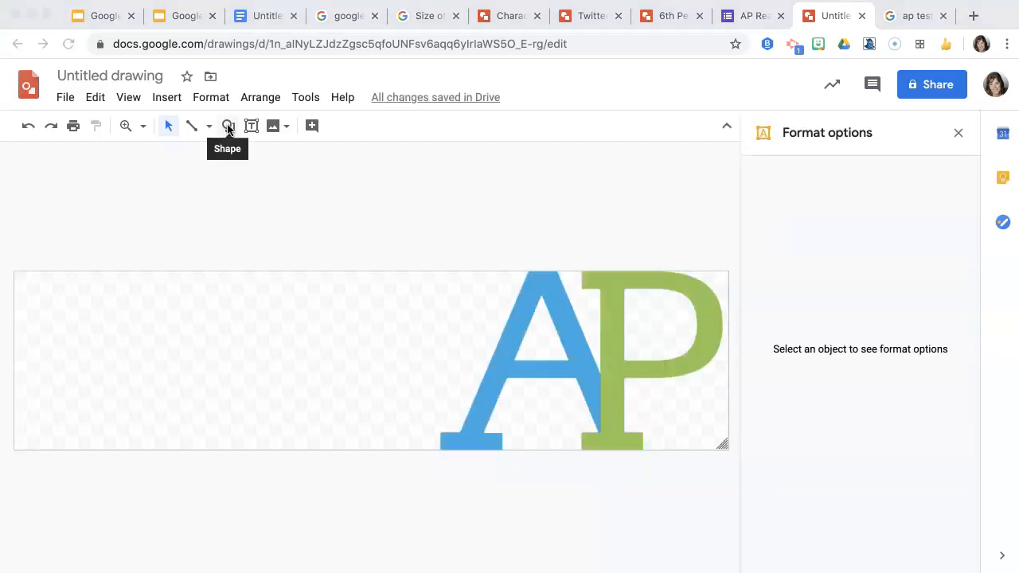
Step: Draw a rectangle covering the whole header drawing and give it a transparent border and a white fill
left_click(228, 128)
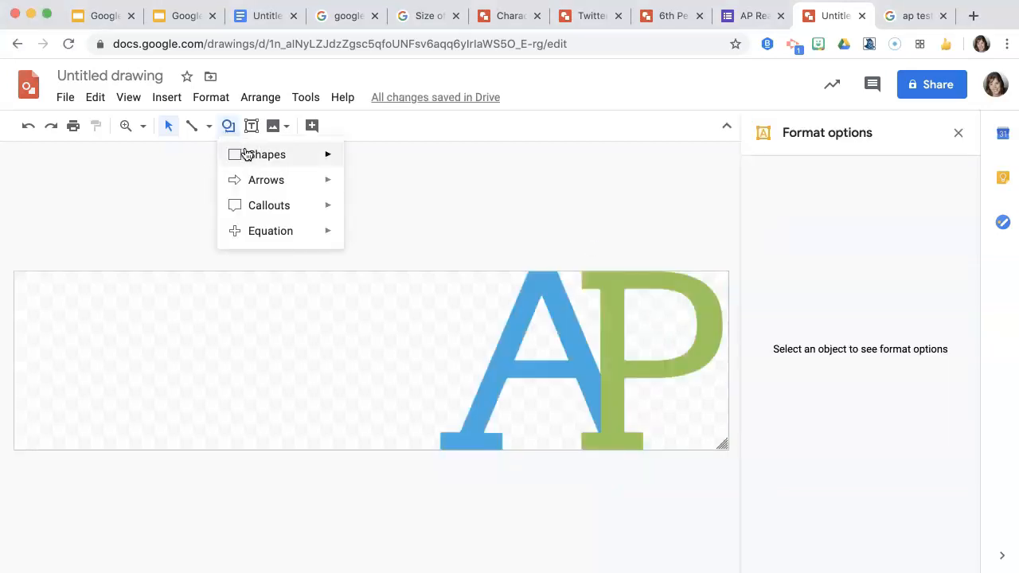
mouse_move(247, 154)
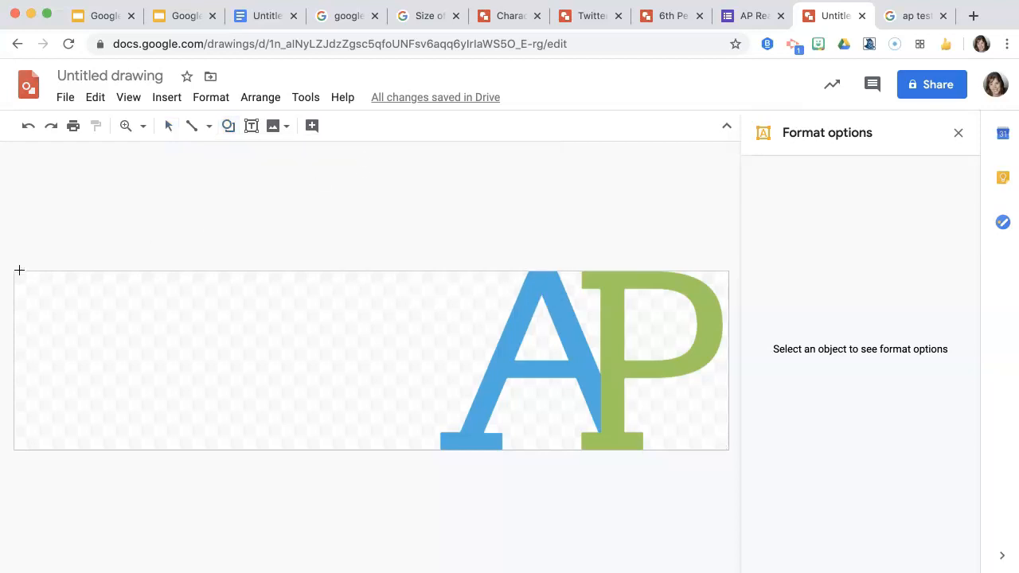
left_click_drag(13, 270, 731, 447)
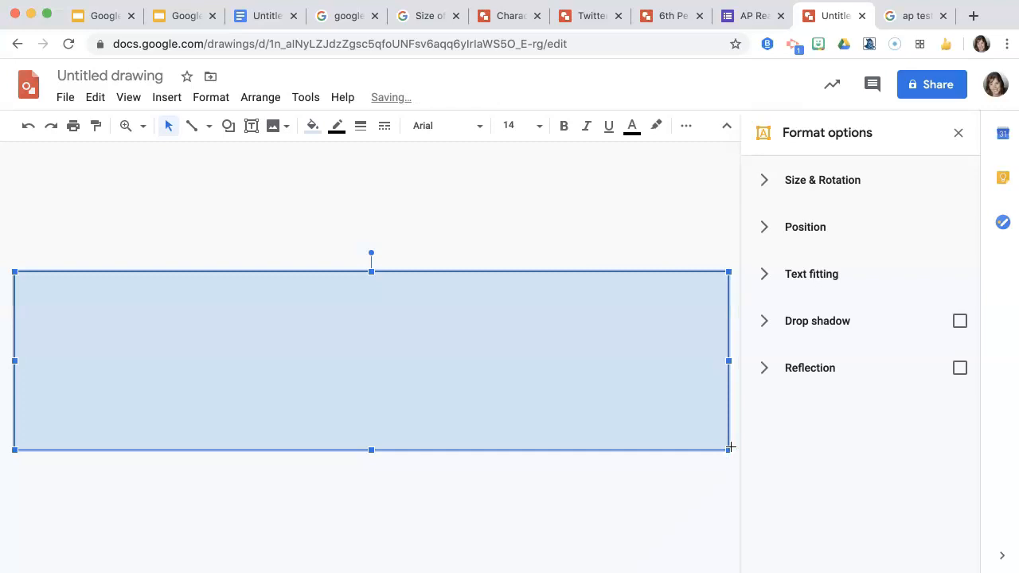
left_click(307, 125)
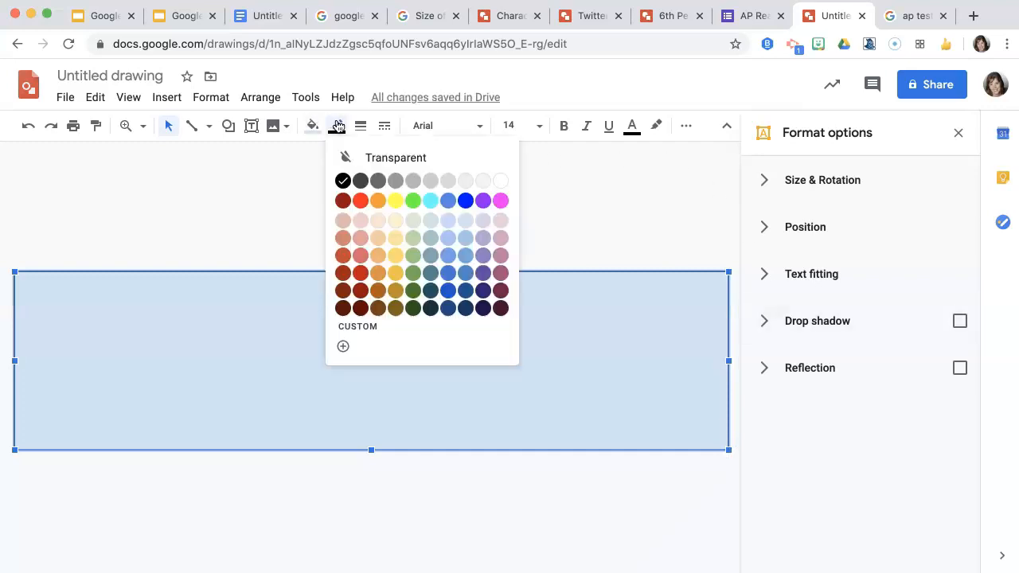
left_click(350, 157)
left_click(311, 132)
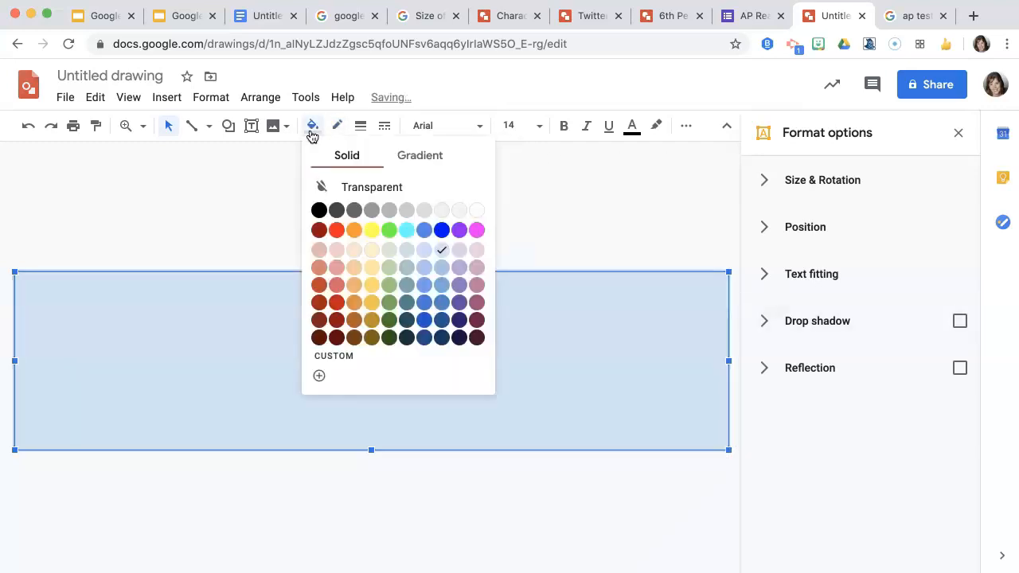
left_click(482, 213)
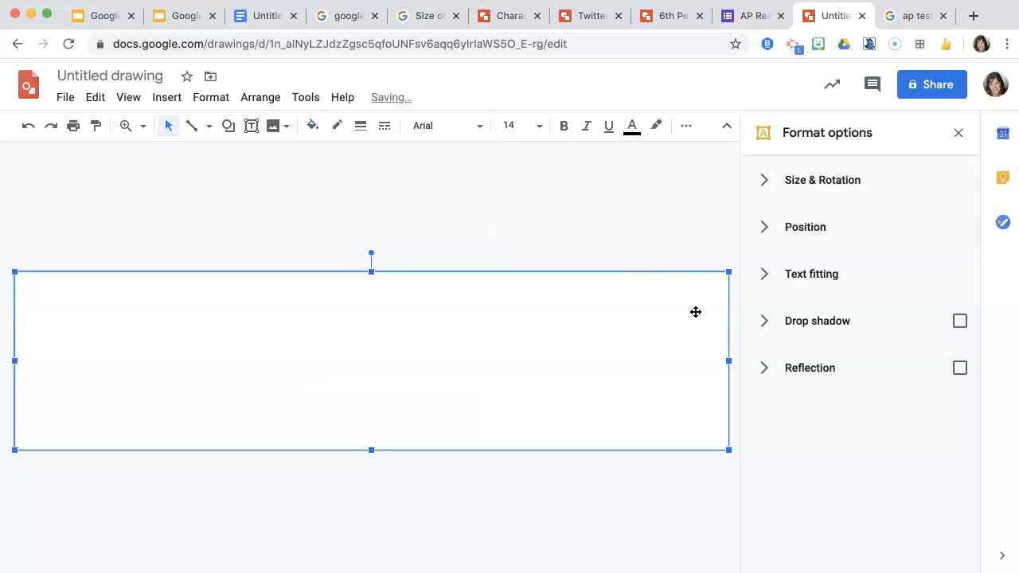
Step: Send the white rectangle behind the AP logo and close the format options
right_click(657, 356)
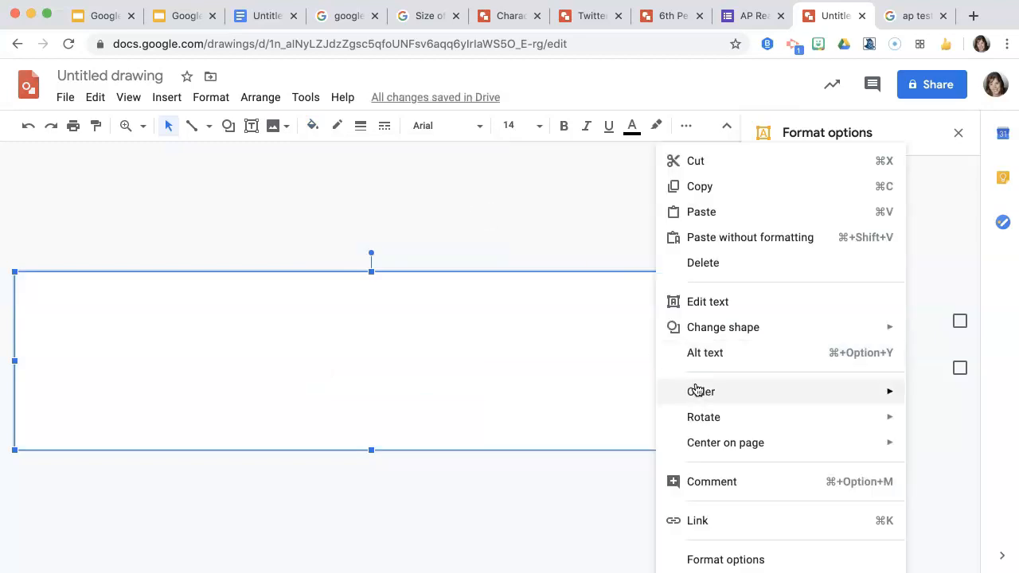
mouse_move(694, 391)
left_click(629, 475)
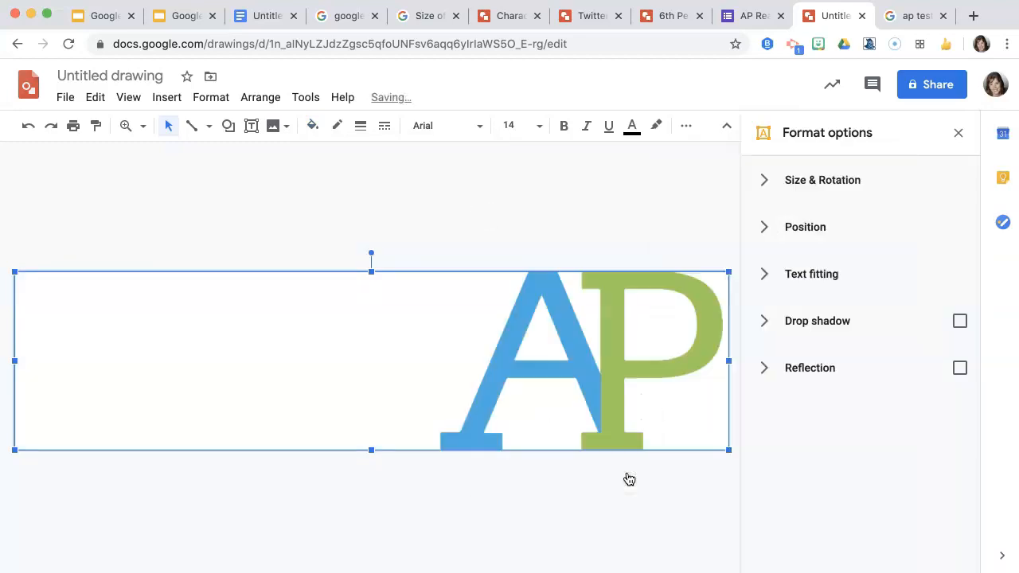
left_click(959, 133)
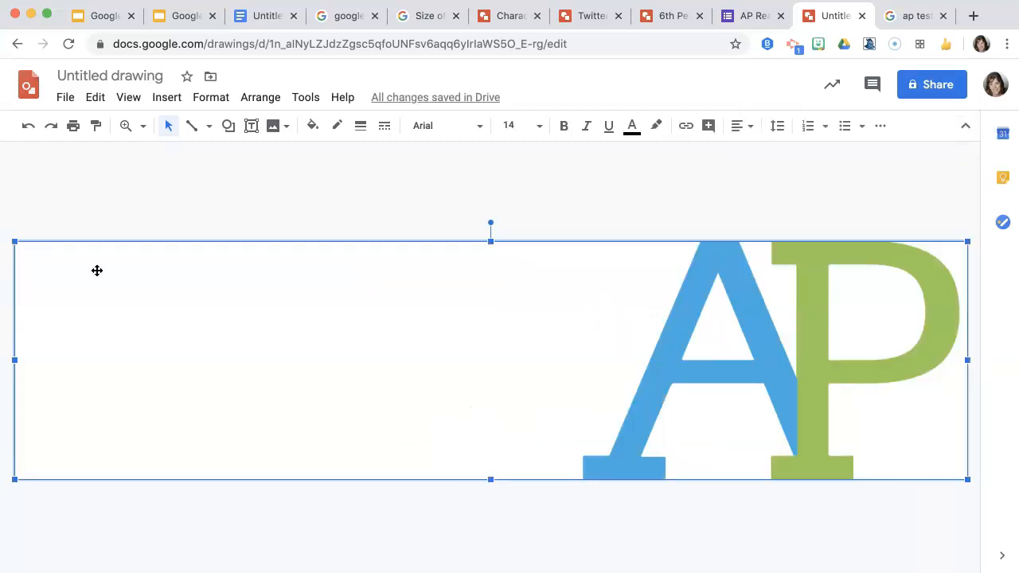
Step: Rename the untitled header drawing as AP Testing
left_click(102, 75)
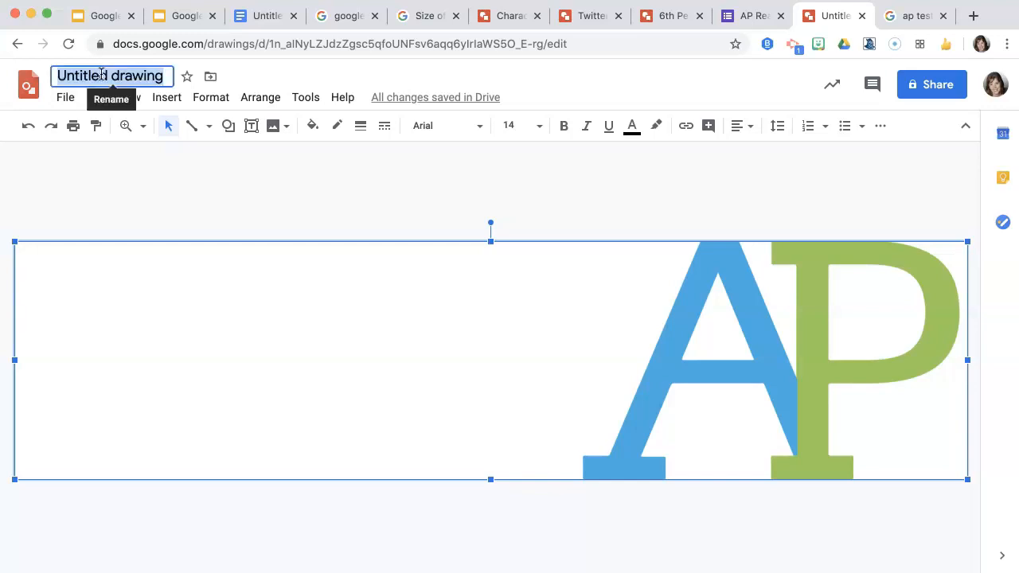
type("AP Testing")
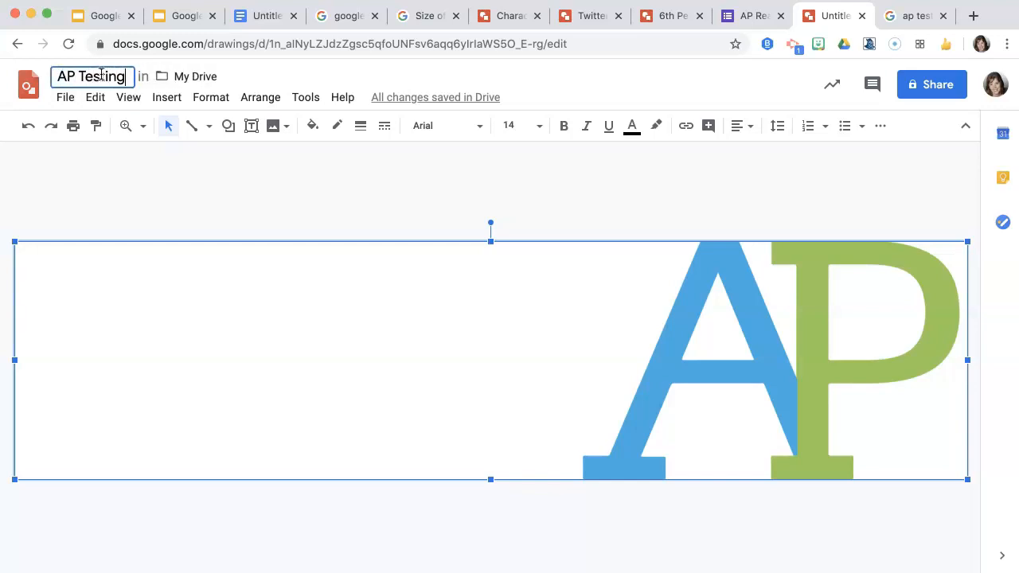
left_click(85, 274)
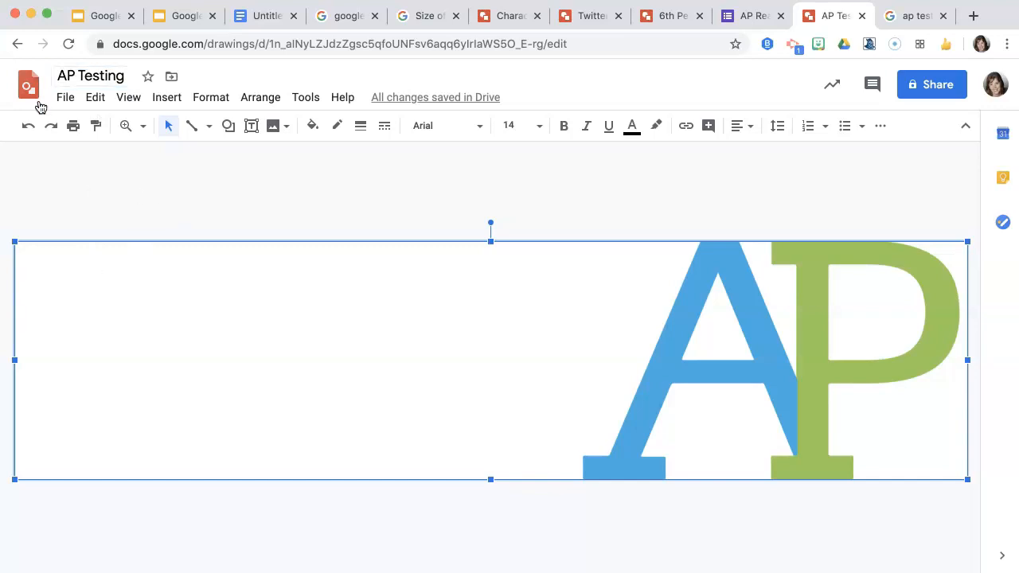
Step: Download the AP Testing drawing as a PNG image into the Downloads folder
left_click(65, 98)
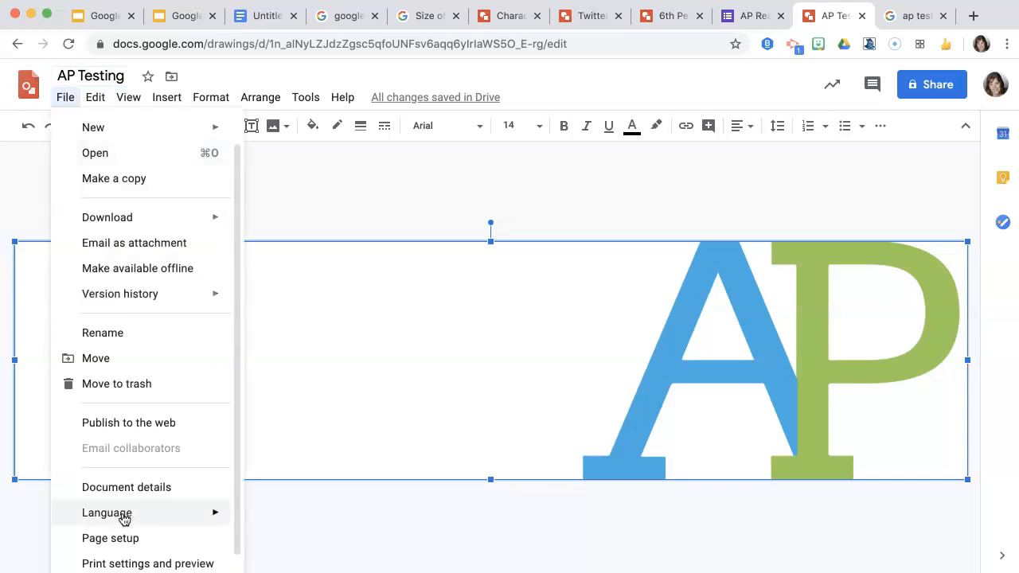
scroll(121, 518, "down", 1)
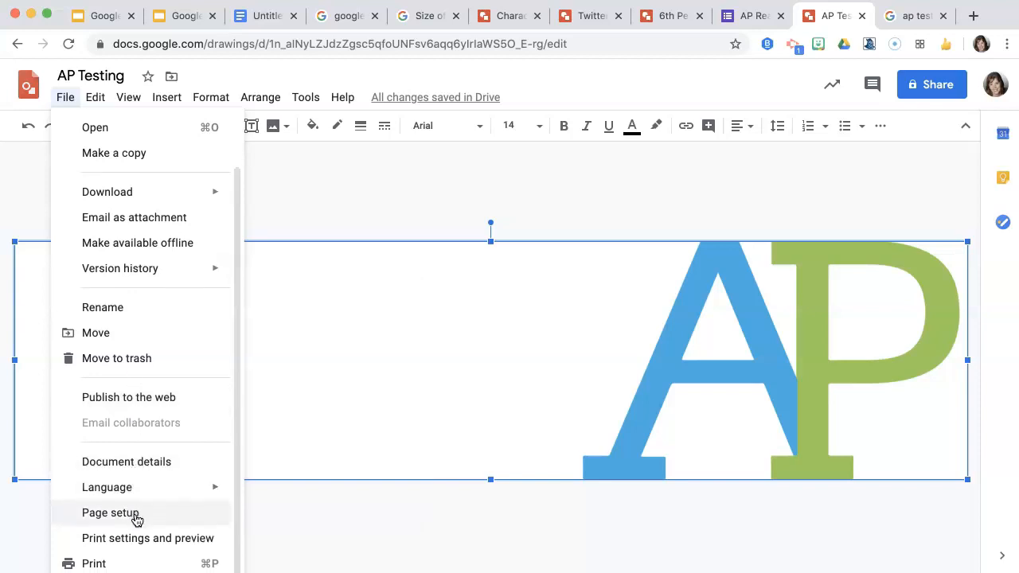
scroll(128, 493, "up", 3)
mouse_move(129, 260)
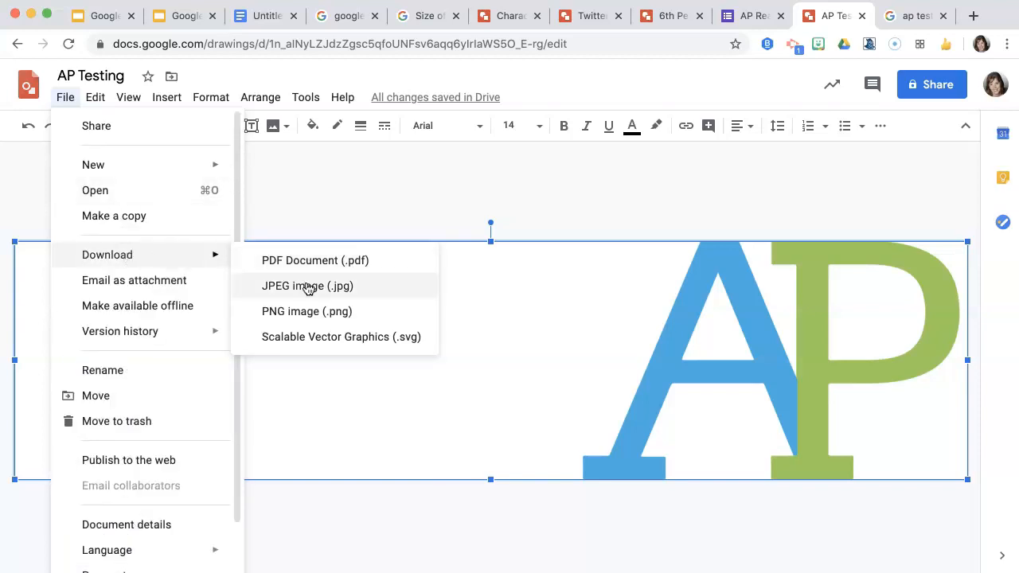
left_click(309, 313)
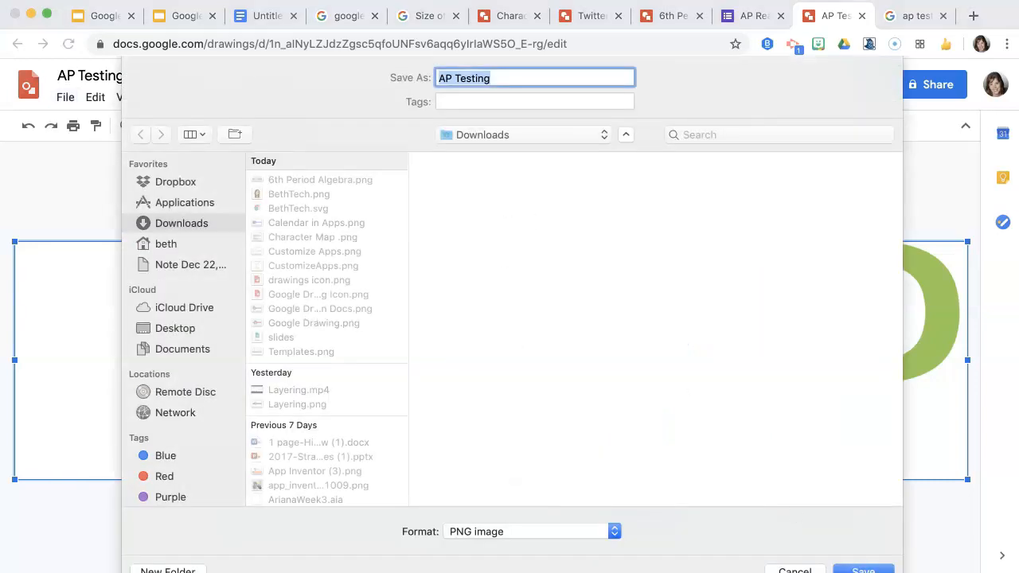
left_click(880, 571)
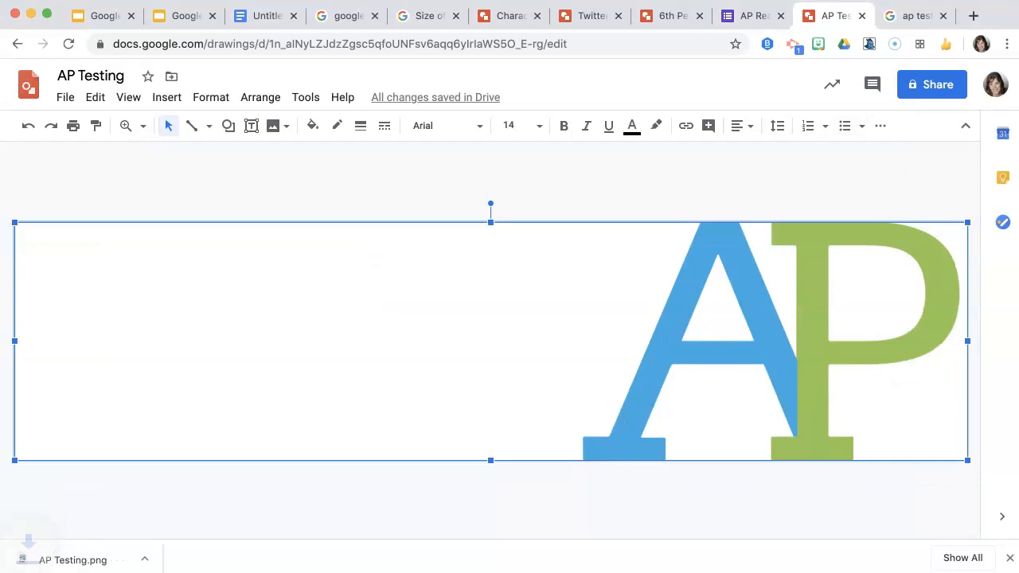
Step: Upload AP Testing.png as the header image of the AP Readiness Open Office form, close the theme options and review the form
left_click(742, 16)
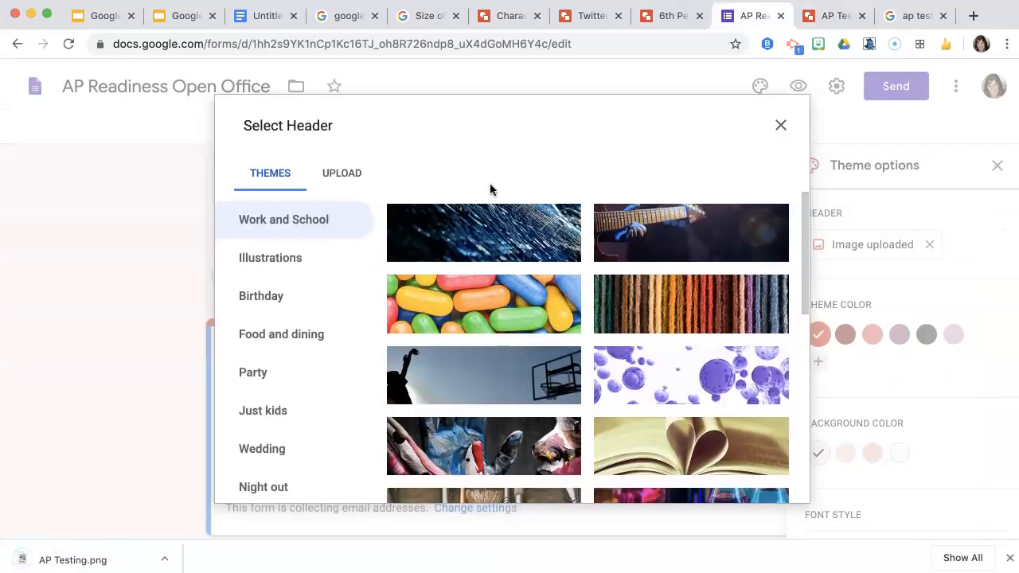
left_click(342, 176)
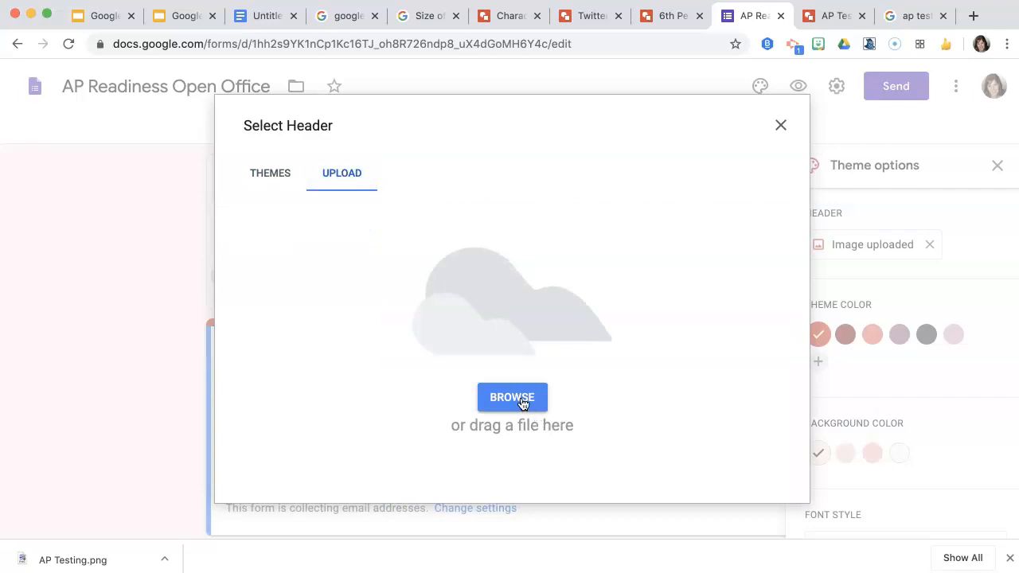
left_click_drag(113, 564, 471, 320)
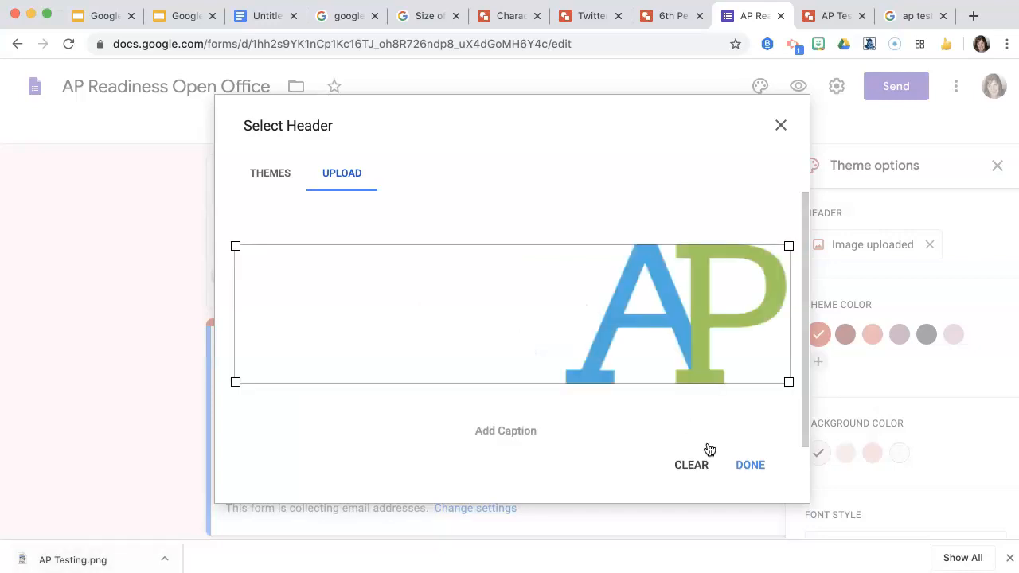
left_click(761, 465)
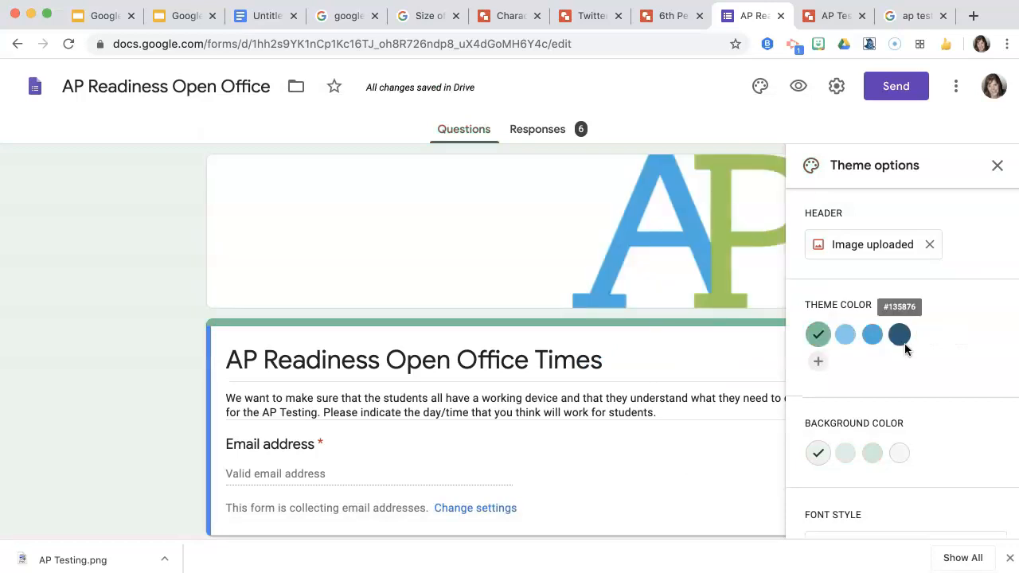
left_click(998, 168)
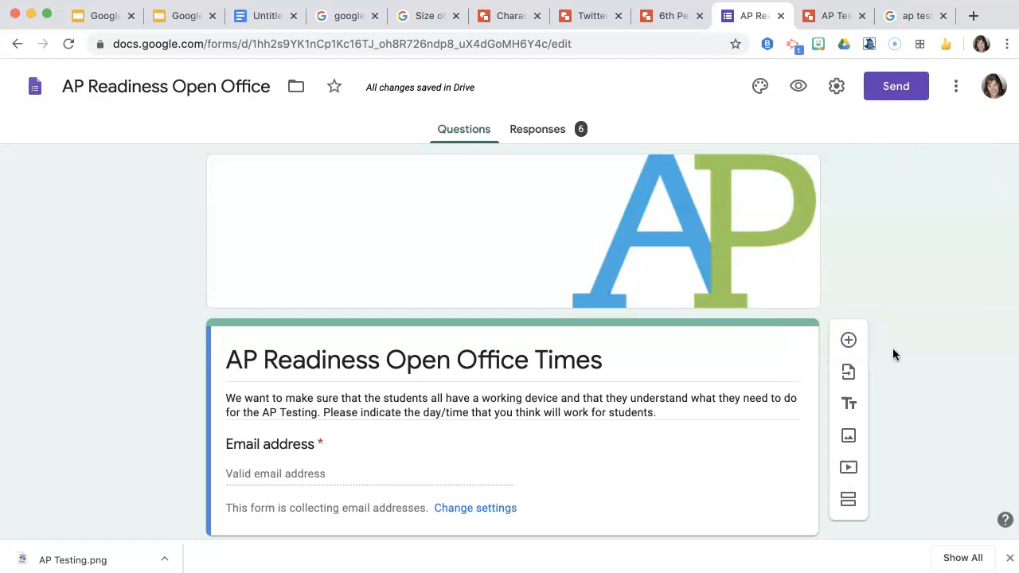
scroll(951, 382, "down", 3)
scroll(951, 382, "up", 3)
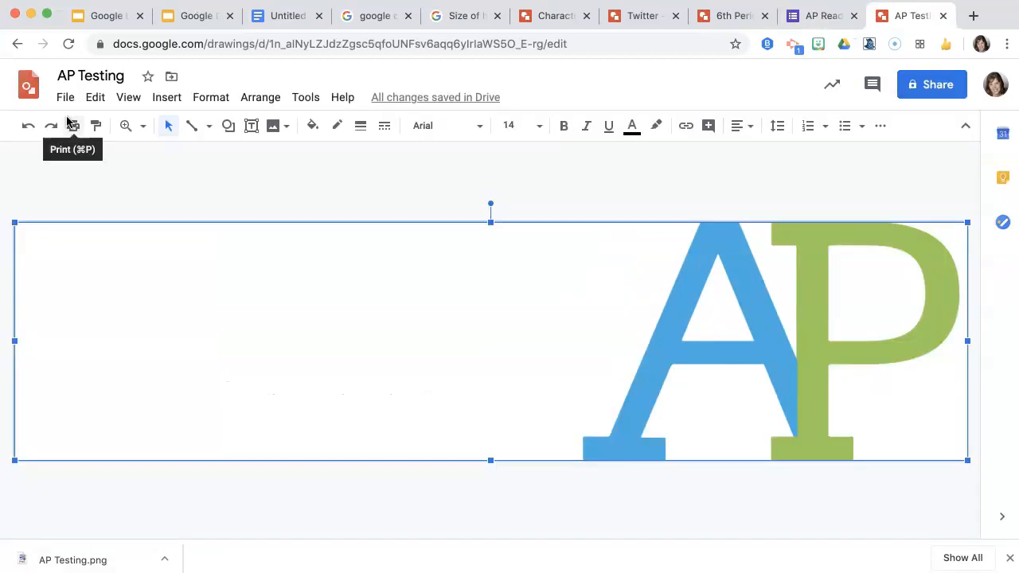
Step: Create a new blank Google drawing from the AP Testing drawing
left_click(65, 97)
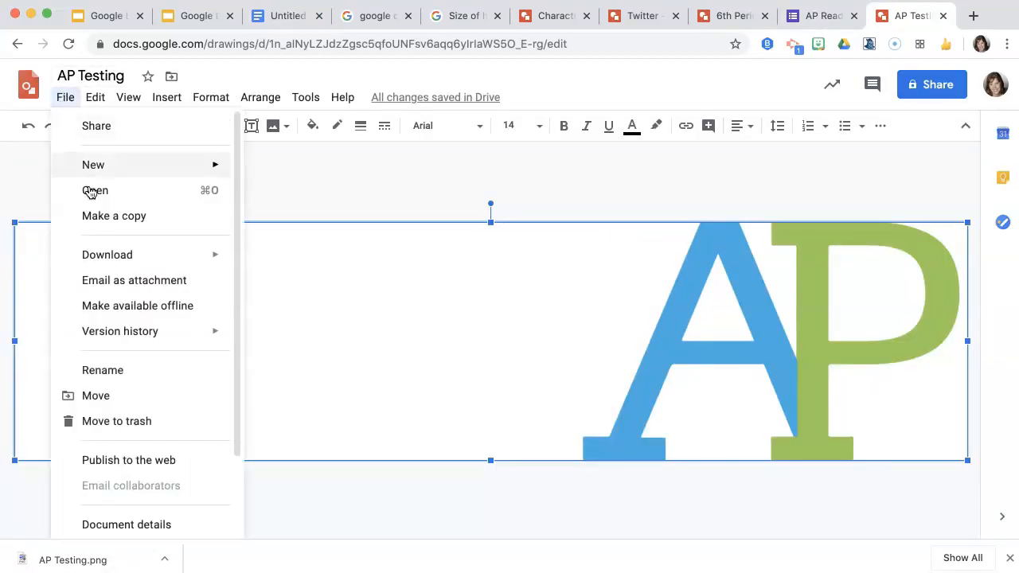
mouse_move(91, 164)
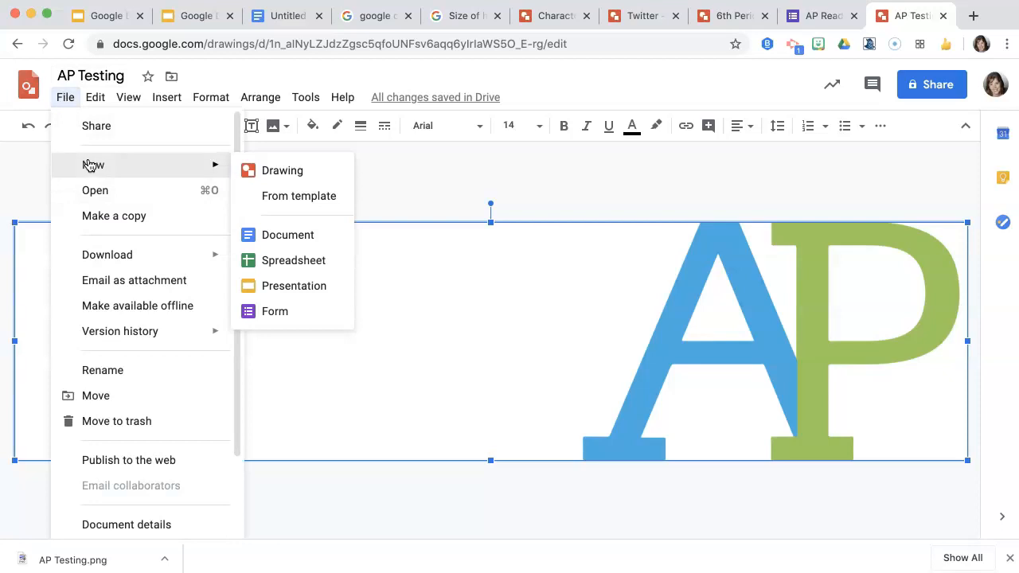
left_click(284, 174)
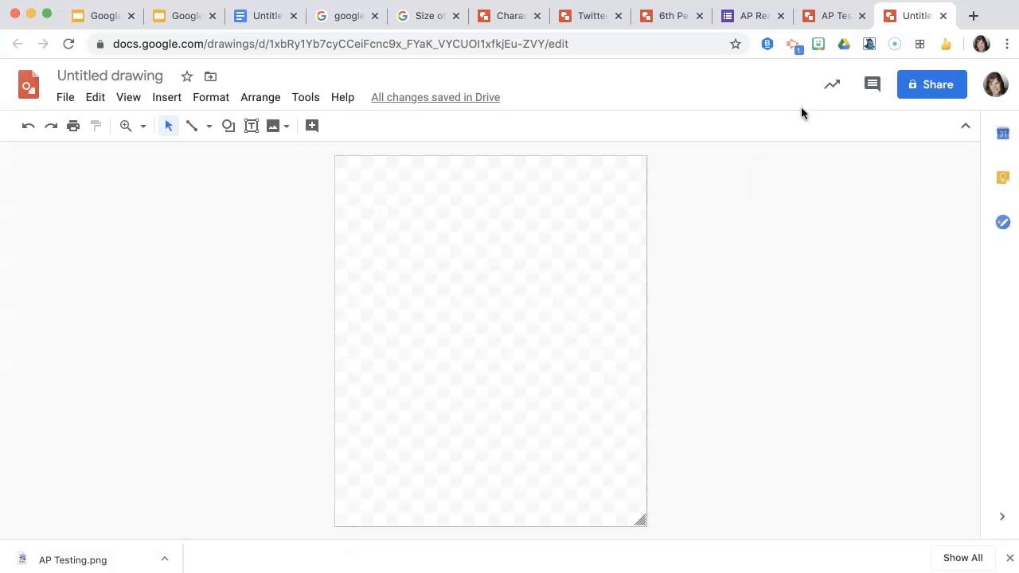
Step: Copy the image address of the recent HMU sign Bitmoji from the Bitmoji extension and return to the drawing
left_click(816, 45)
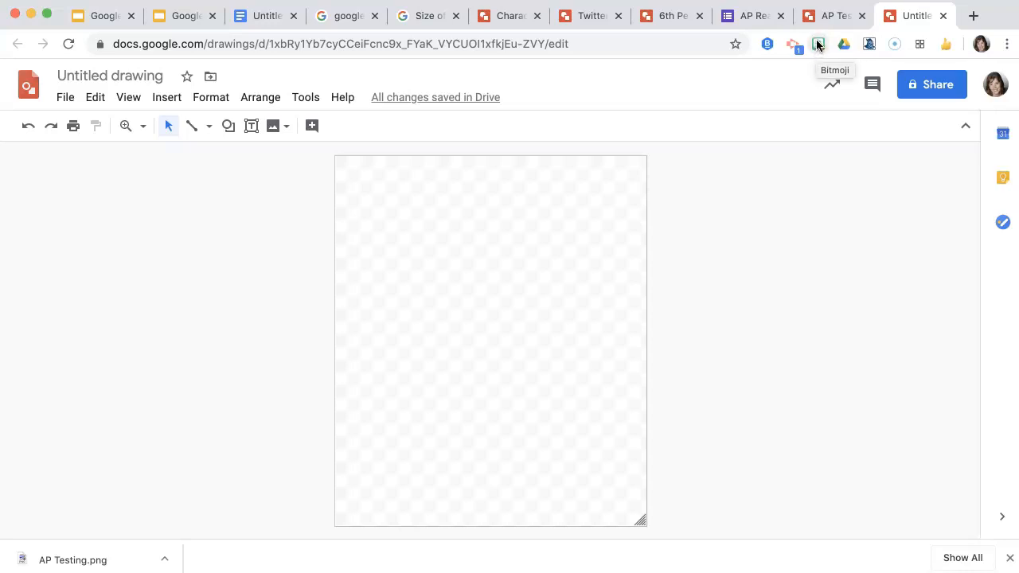
left_click(818, 45)
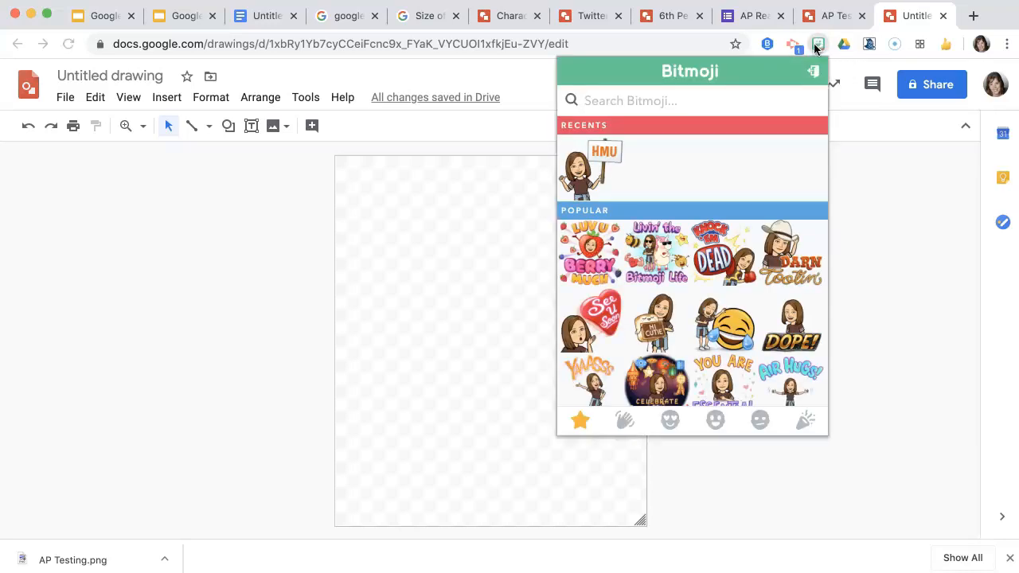
right_click(583, 175)
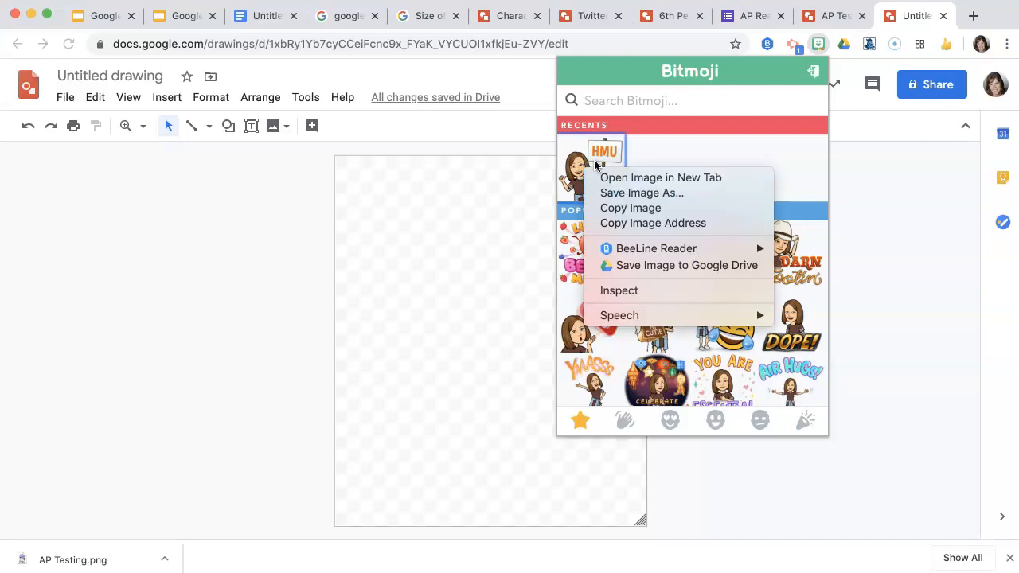
left_click(636, 226)
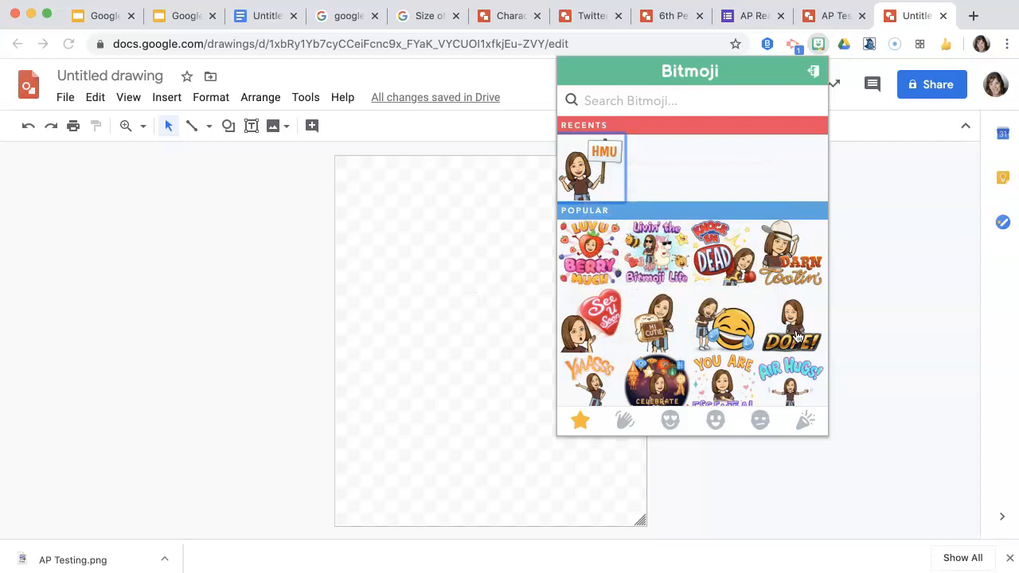
scroll(652, 314, "down", 5)
scroll(651, 313, "up", 2)
left_click(427, 347)
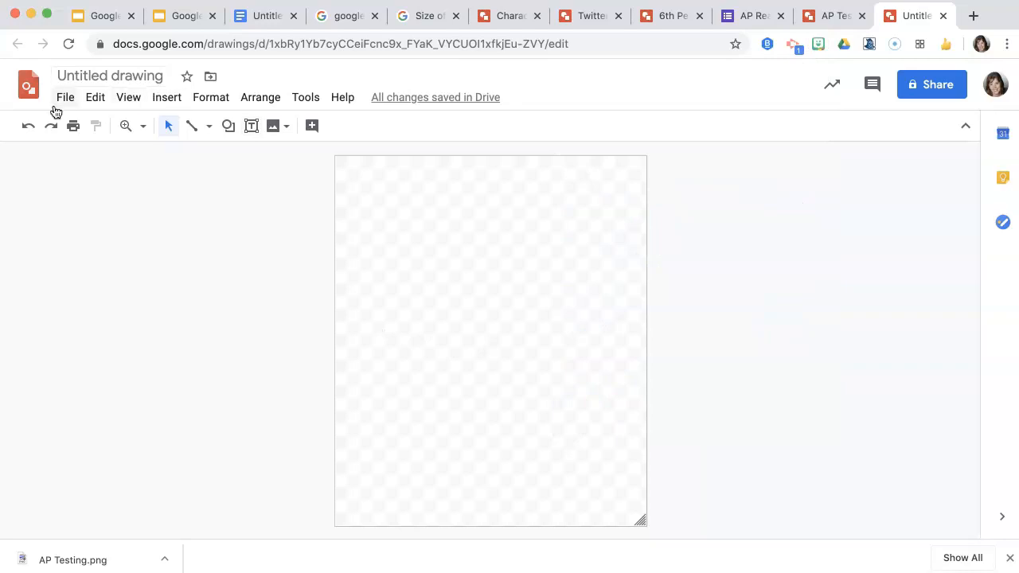
Step: Insert the HMU sign Bitmoji into the blank drawing by its copied URL
left_click(275, 126)
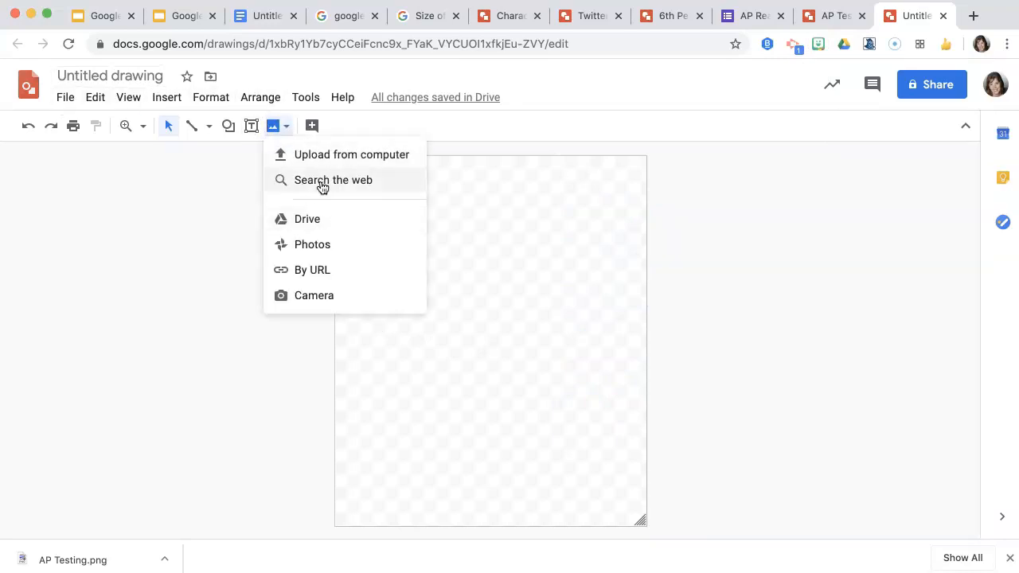
left_click(321, 272)
key("super+v")
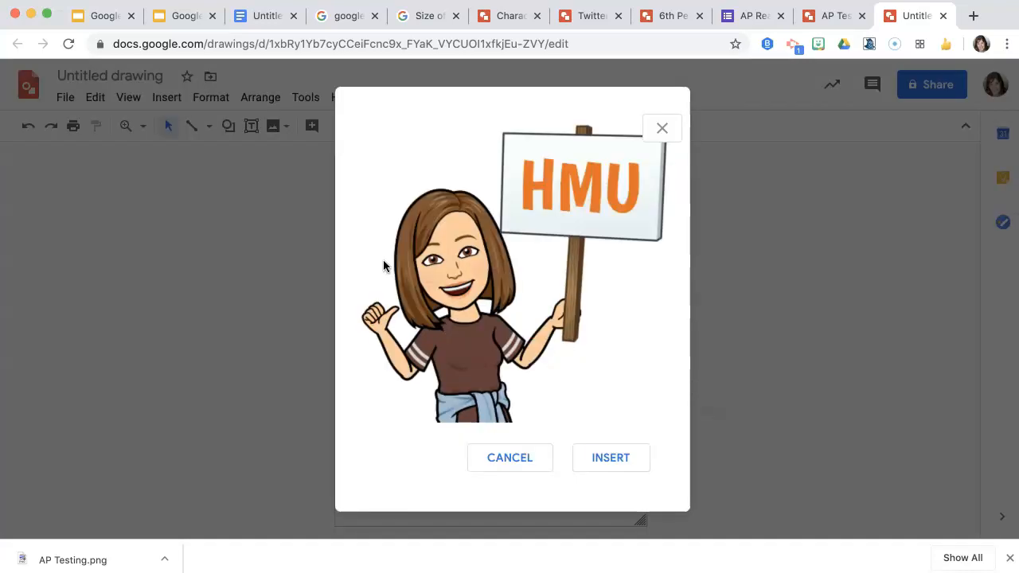
left_click(612, 468)
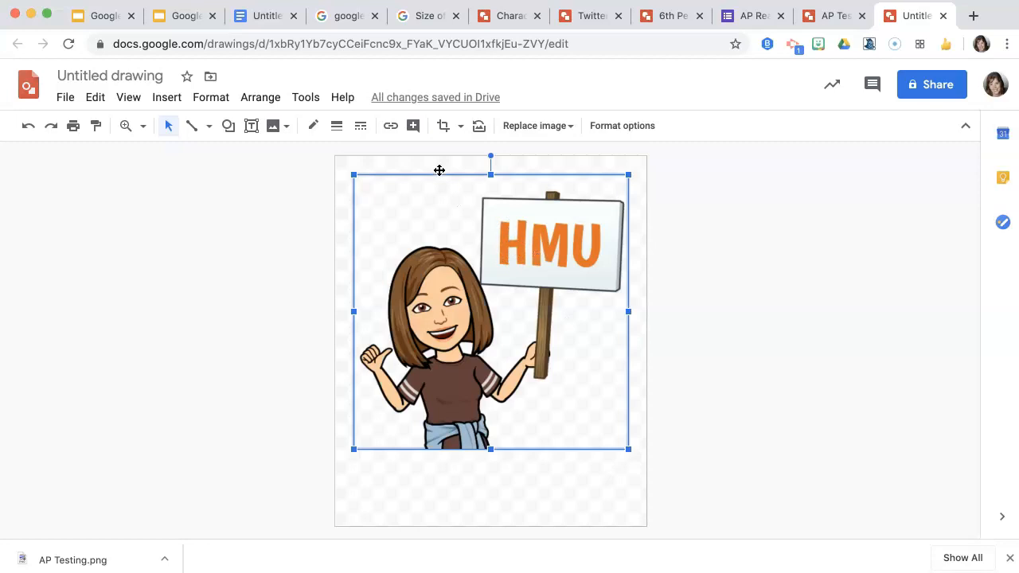
Step: Draw a text box over the HMU sign, then rotate, move and widen it to match the sign's tilt and edges
left_click(229, 128)
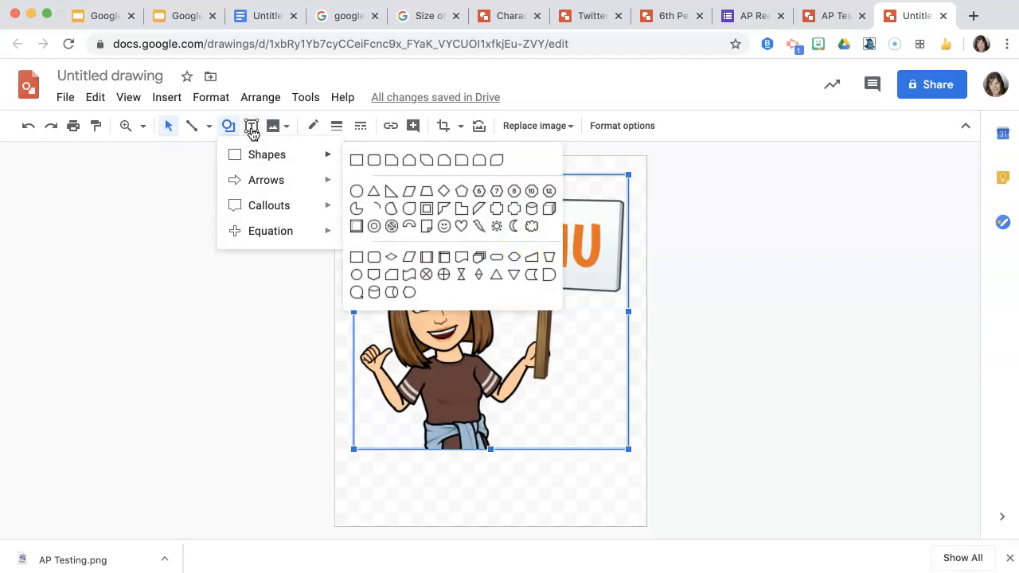
left_click(252, 129)
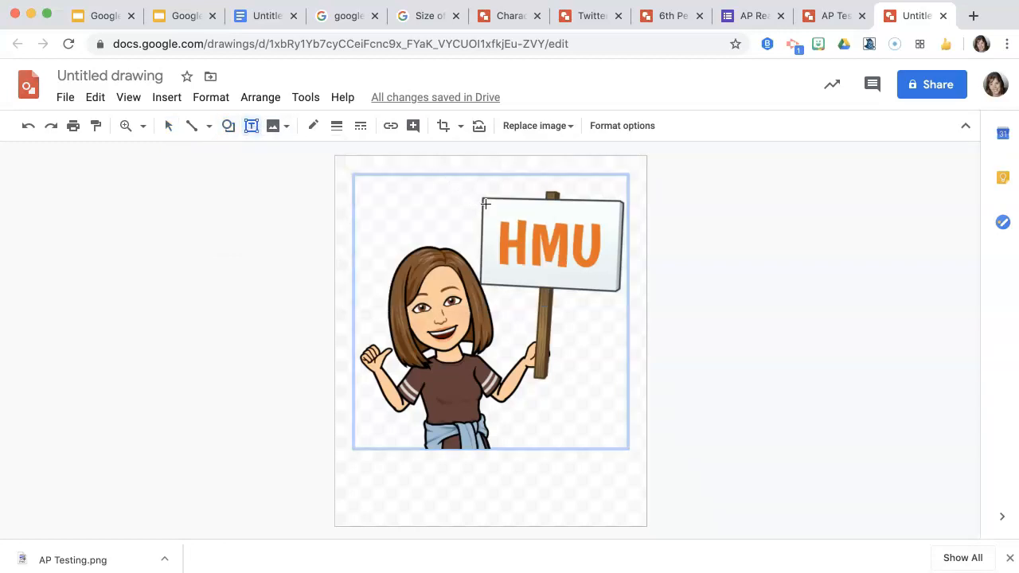
left_click_drag(486, 199, 619, 290)
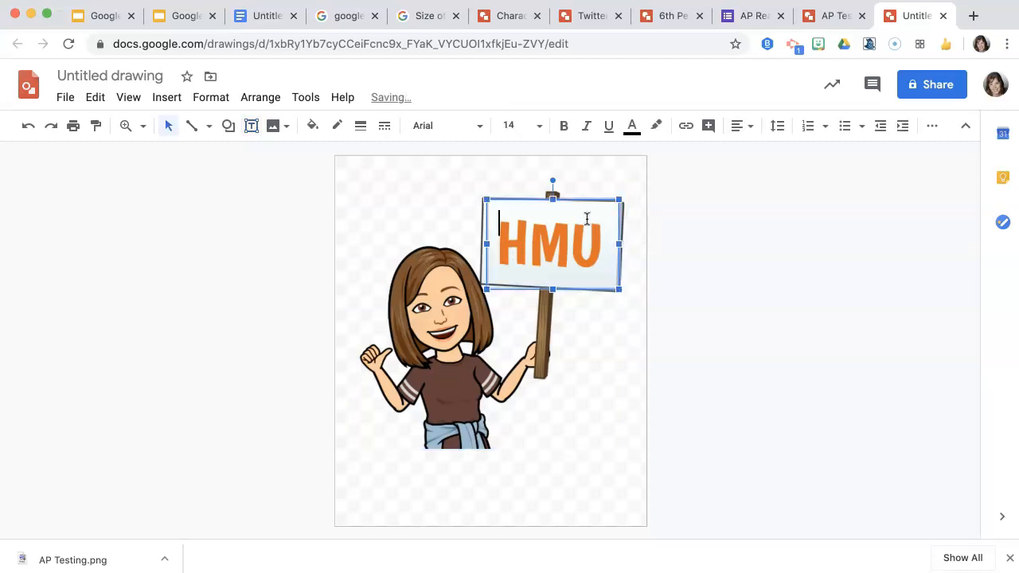
left_click_drag(551, 181, 556, 181)
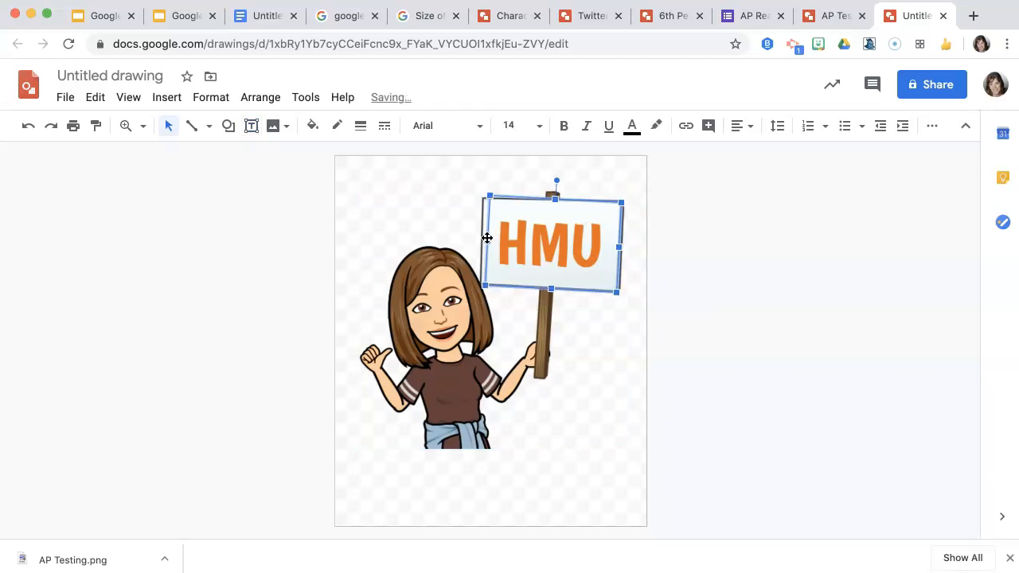
left_click_drag(486, 238, 480, 237)
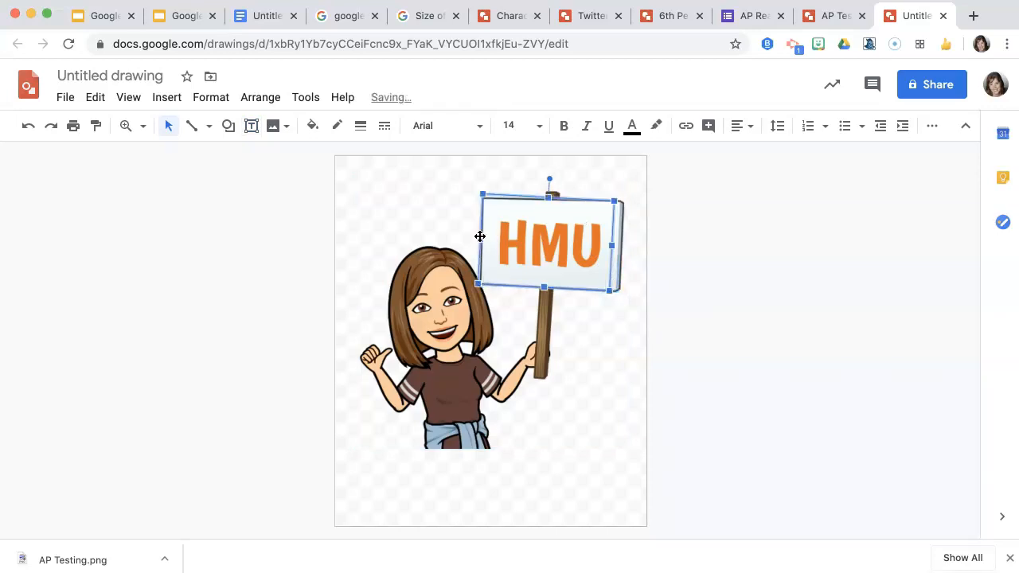
left_click_drag(612, 245, 626, 246)
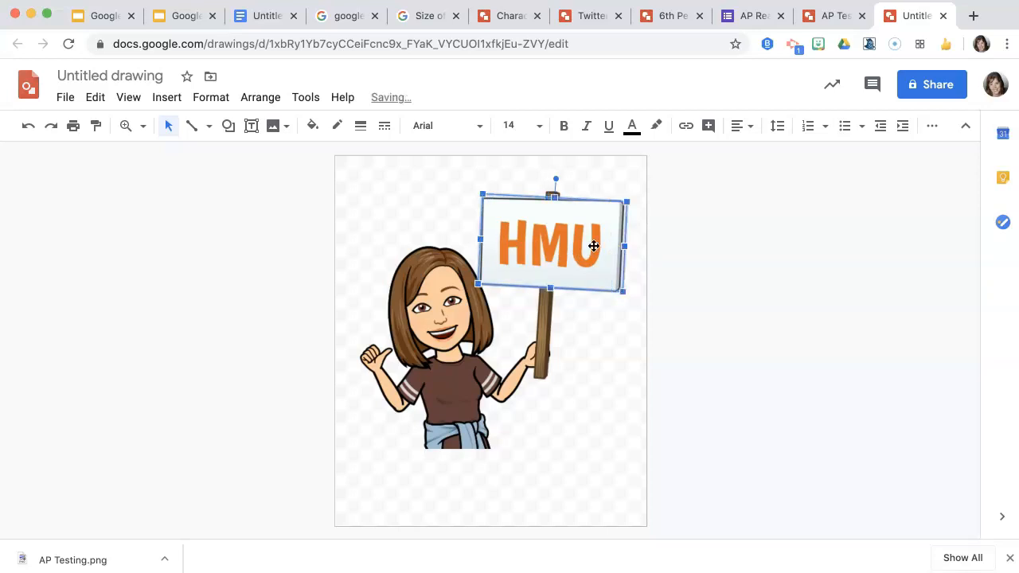
Step: Fill the text box over the sign with solid white and give it a 3px dark brown border
left_click(323, 132)
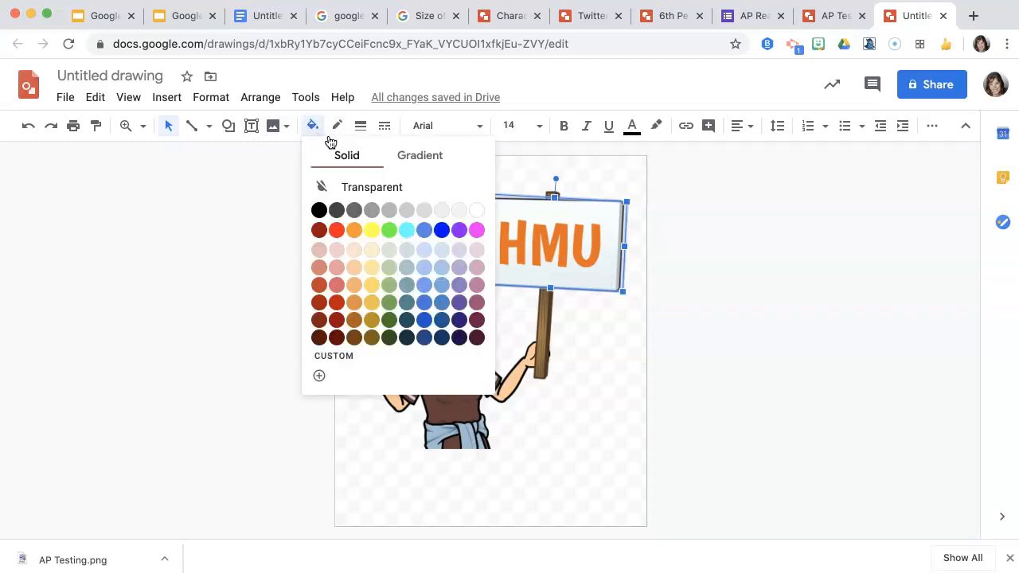
left_click(477, 209)
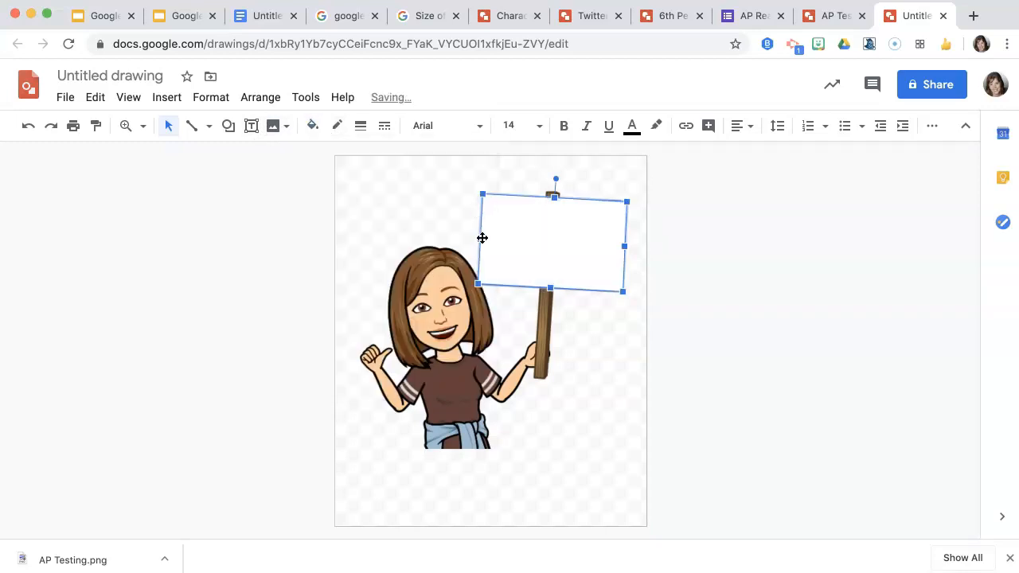
left_click(359, 127)
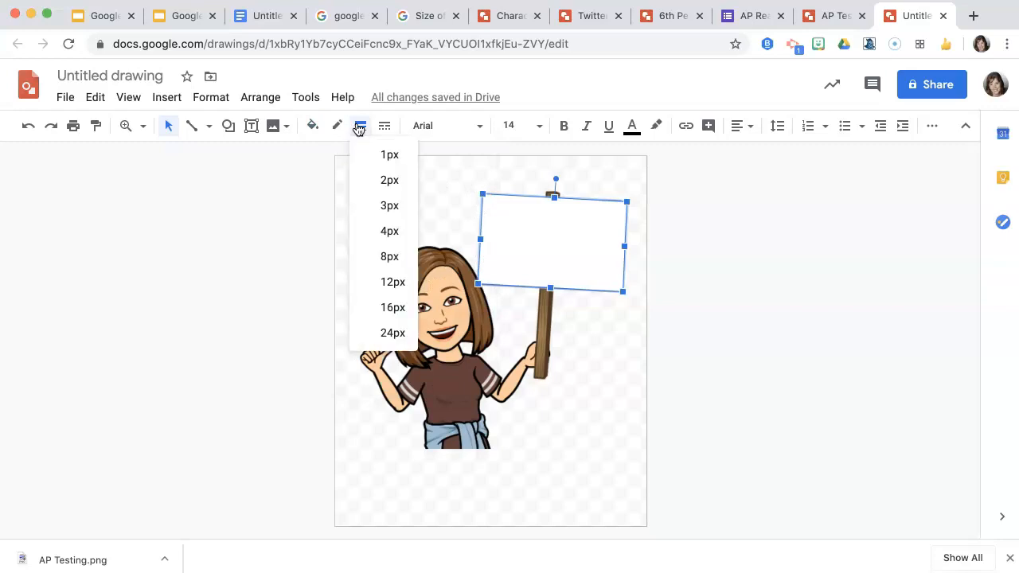
left_click(383, 206)
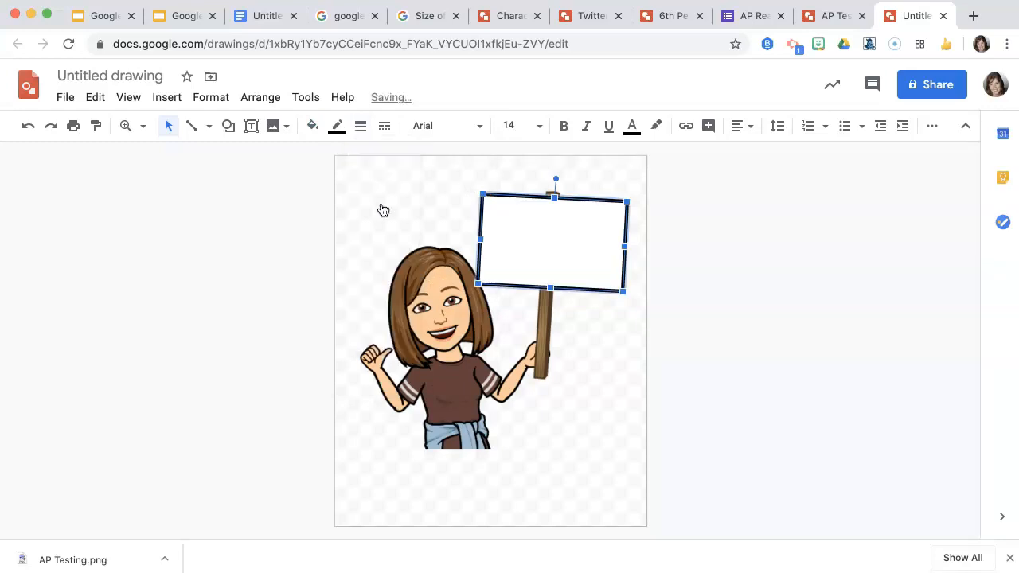
left_click(338, 129)
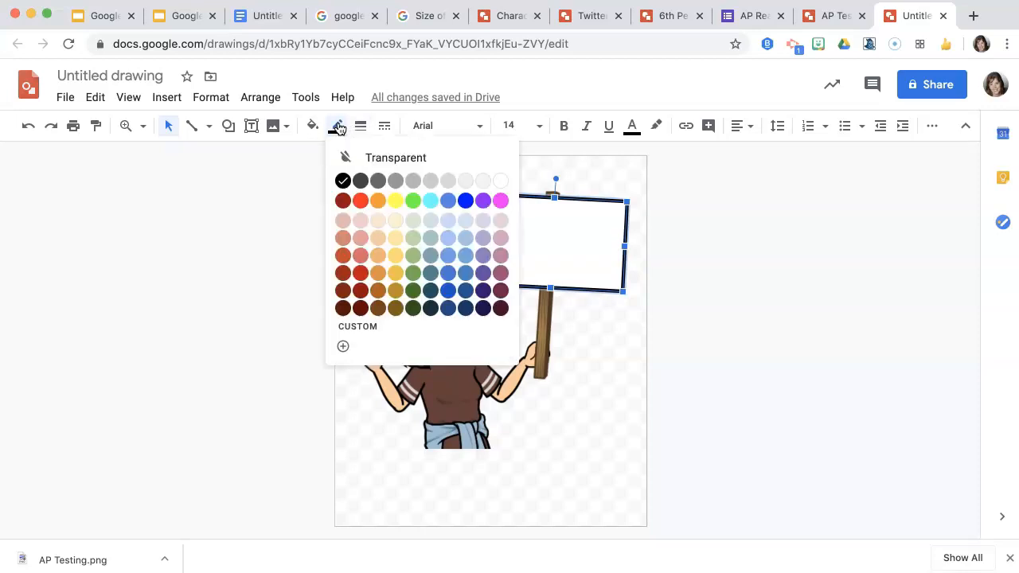
left_click(378, 309)
left_click(587, 356)
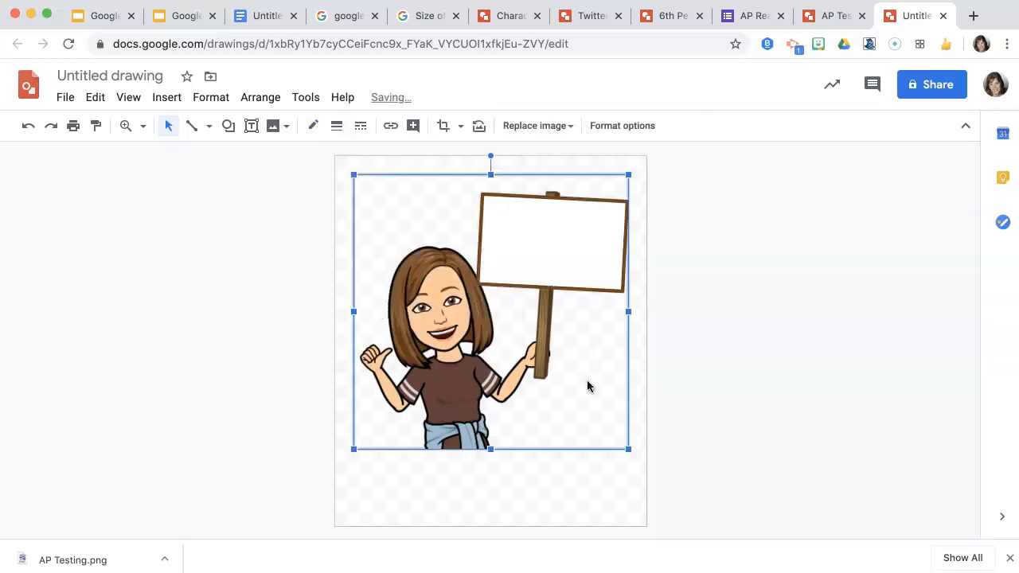
Step: Center the sign's text box content horizontally and vertically and enter the text "Just Ask!"
left_click(551, 242)
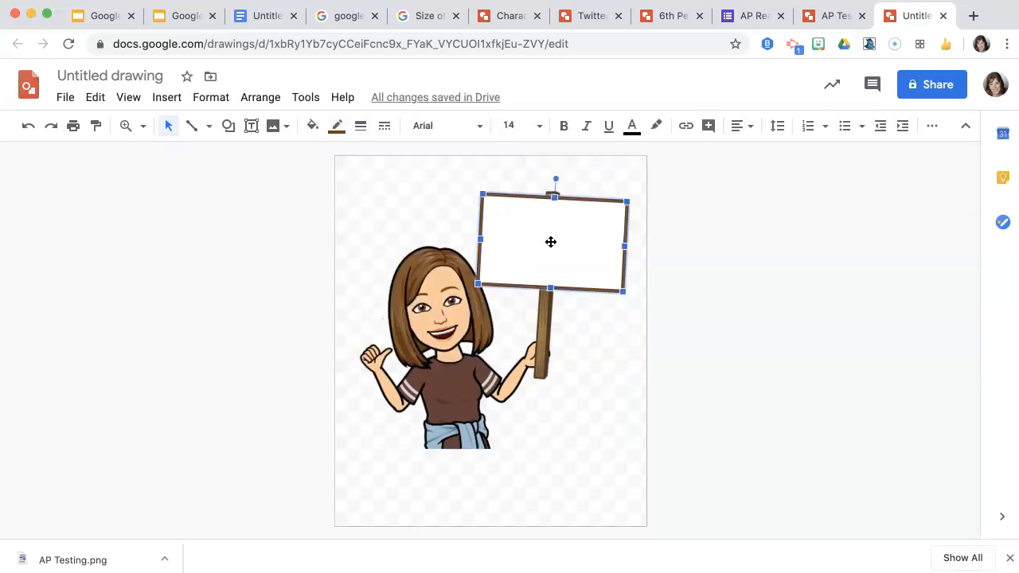
left_click(546, 240)
left_click(750, 128)
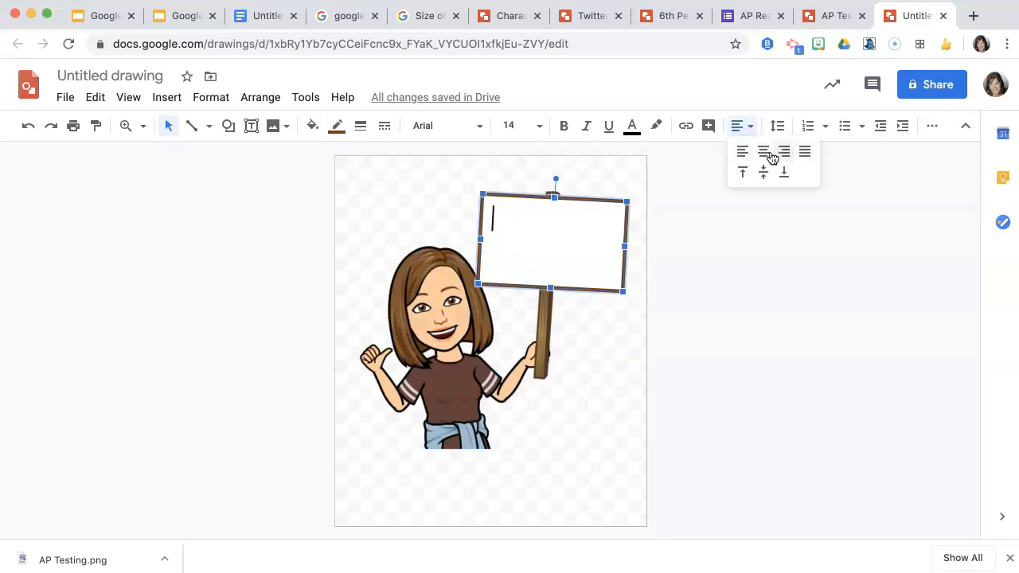
left_click(763, 153)
left_click(750, 127)
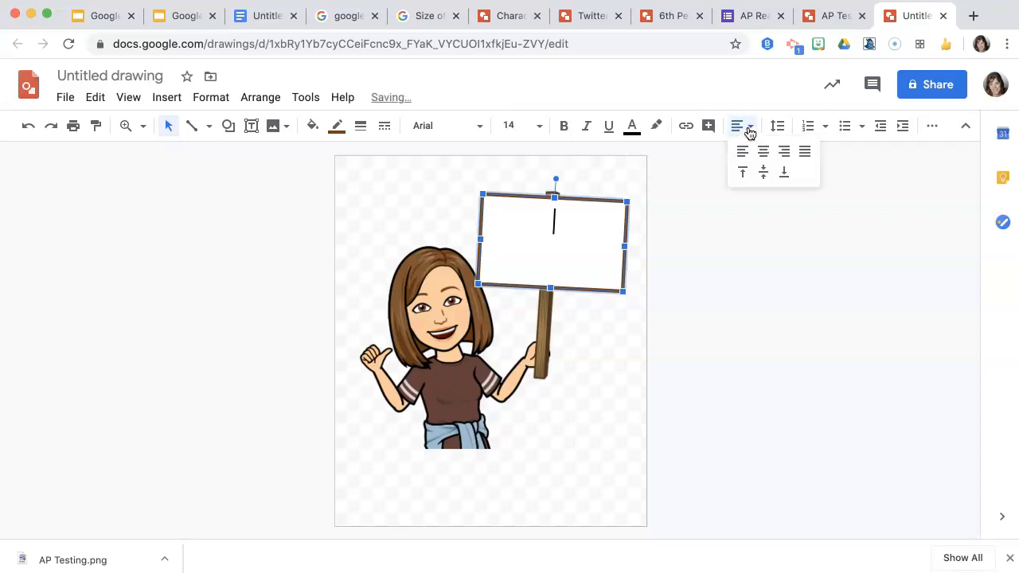
left_click(766, 174)
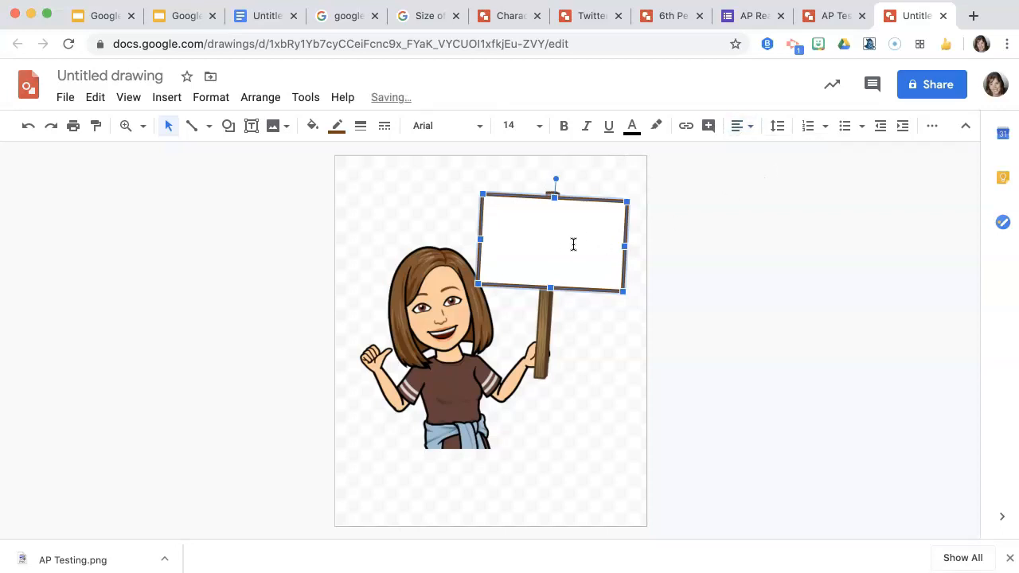
type("Just Ask!")
Step: Make the "Just Ask!" text bold, set its font size to 30 and reopen the size for editing
triple_click(534, 239)
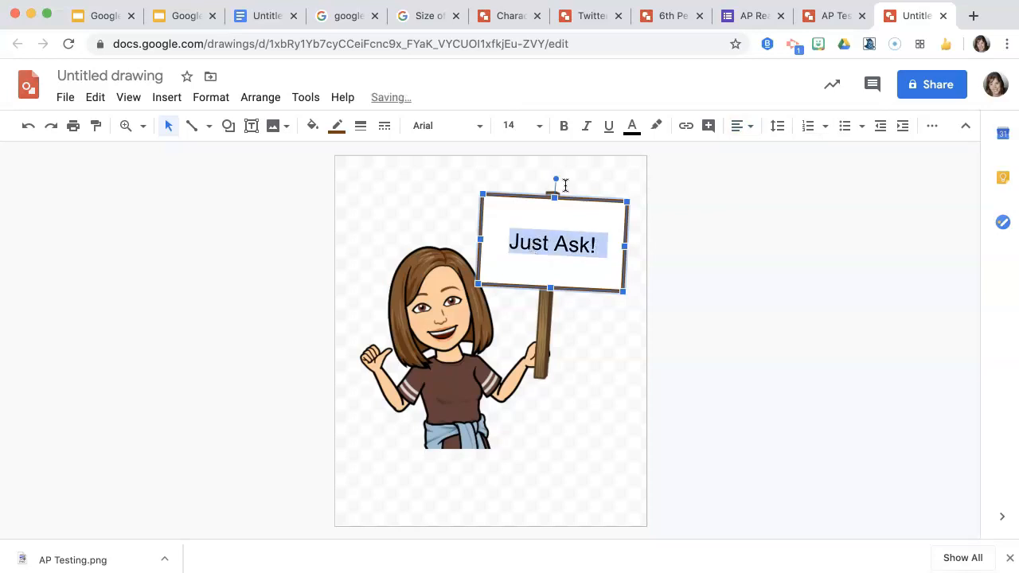
left_click(564, 128)
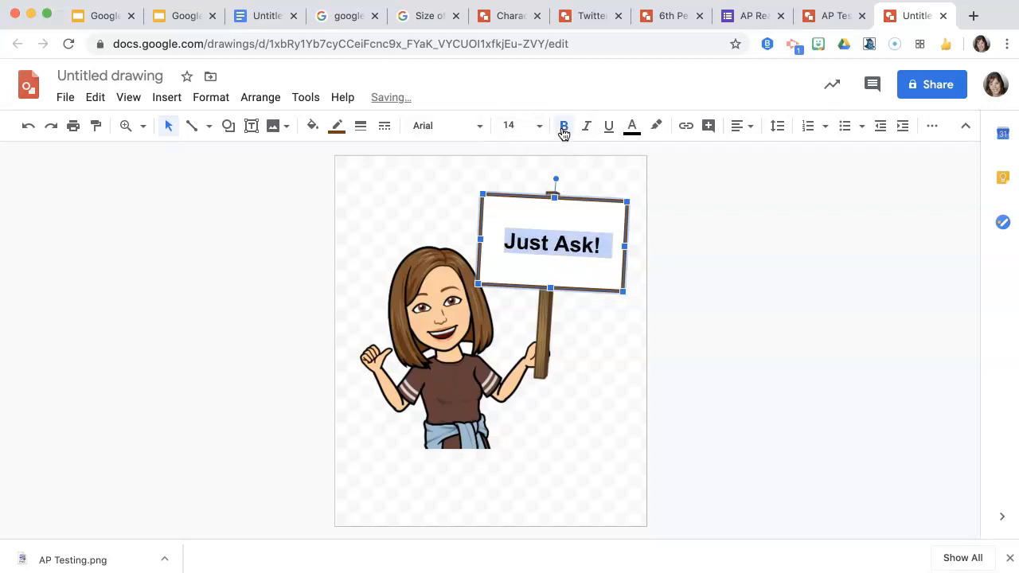
left_click(539, 126)
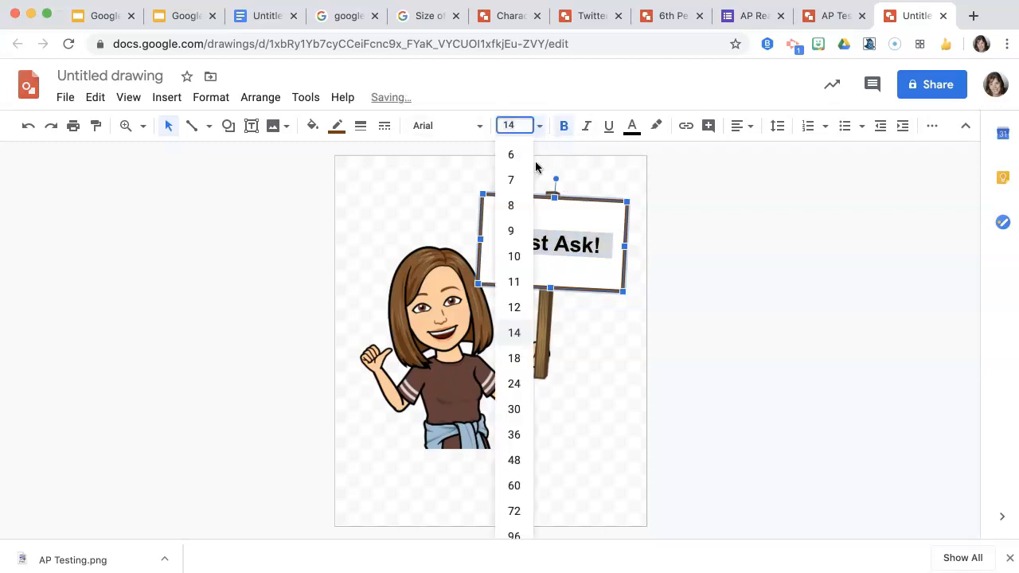
left_click(528, 409)
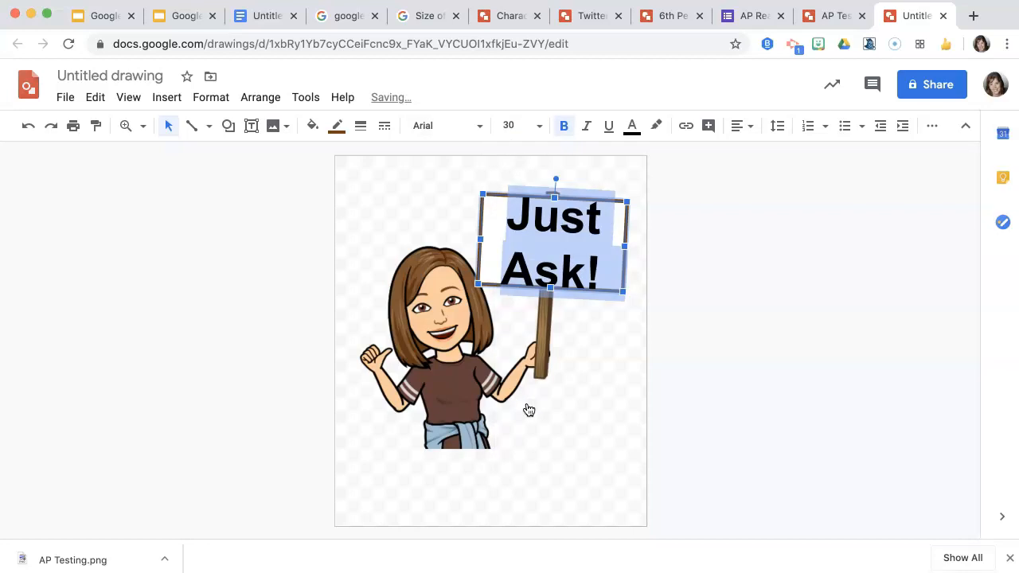
left_click(509, 126)
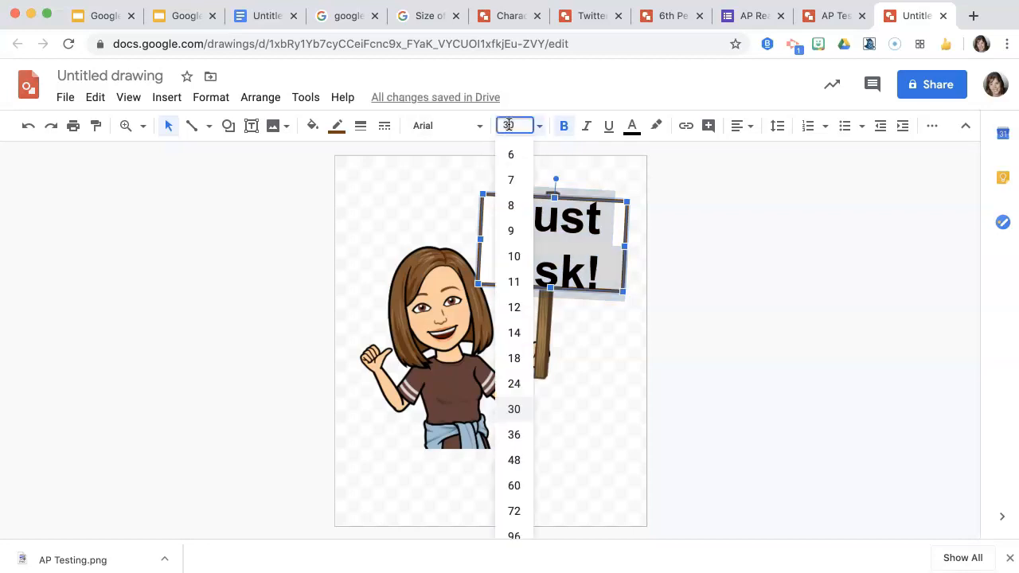